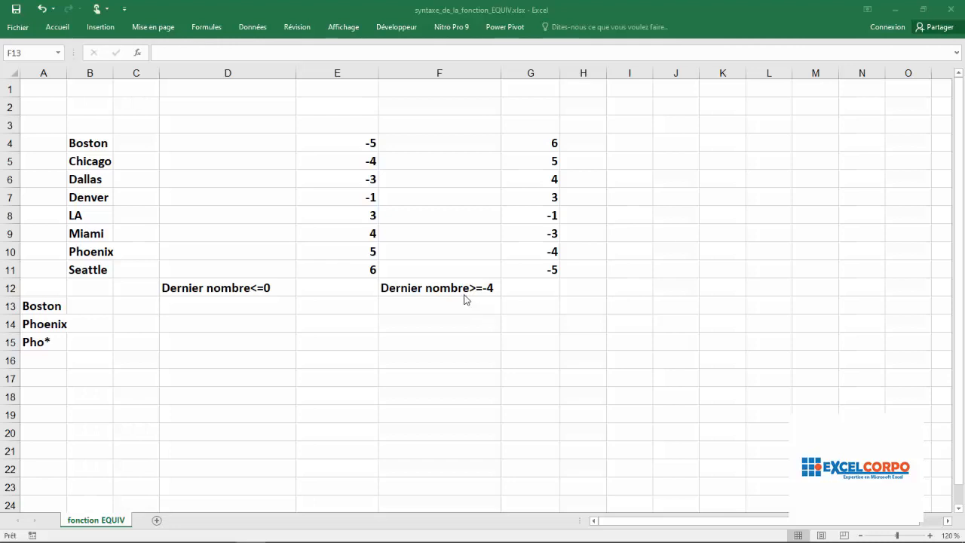
- Open the argument form of the EQUIV function for cell E15, choosing it from the Tous category
{"action": "left_click", "coordinate": [369, 346]}
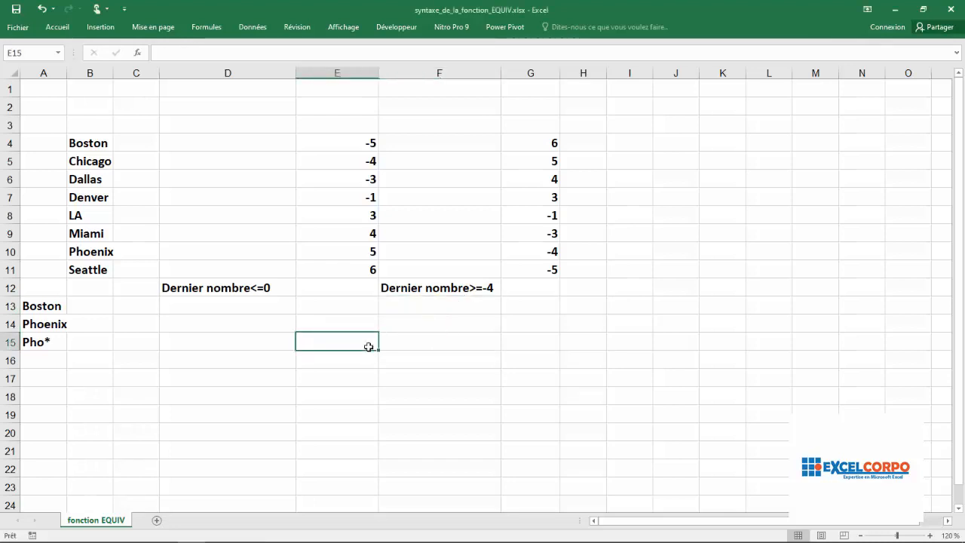
{"action": "left_click", "coordinate": [138, 55]}
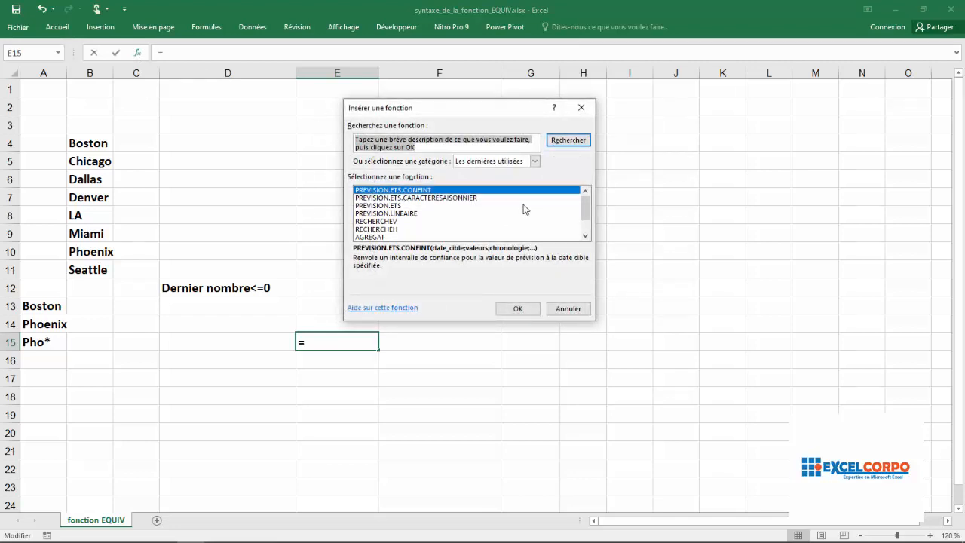
{"action": "left_click", "coordinate": [533, 160]}
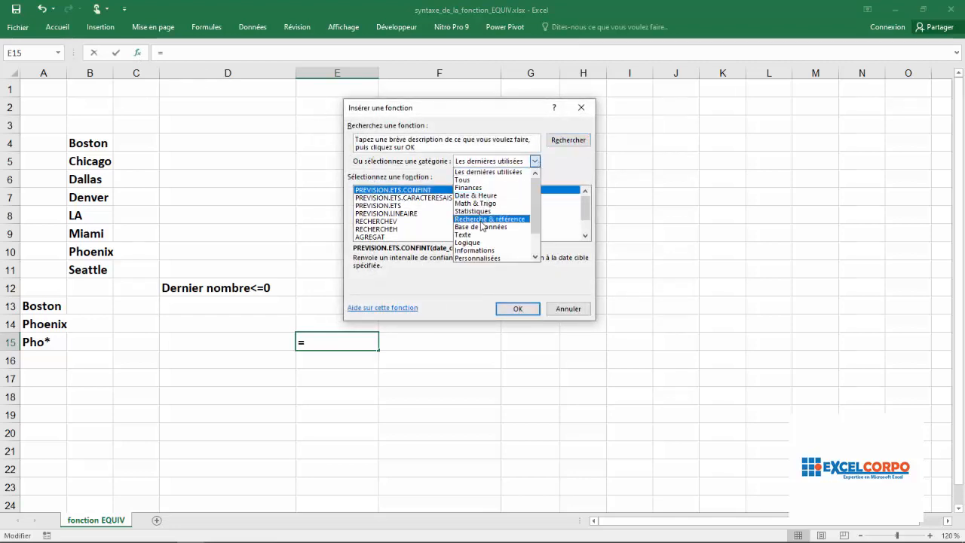
{"action": "left_click", "coordinate": [480, 180]}
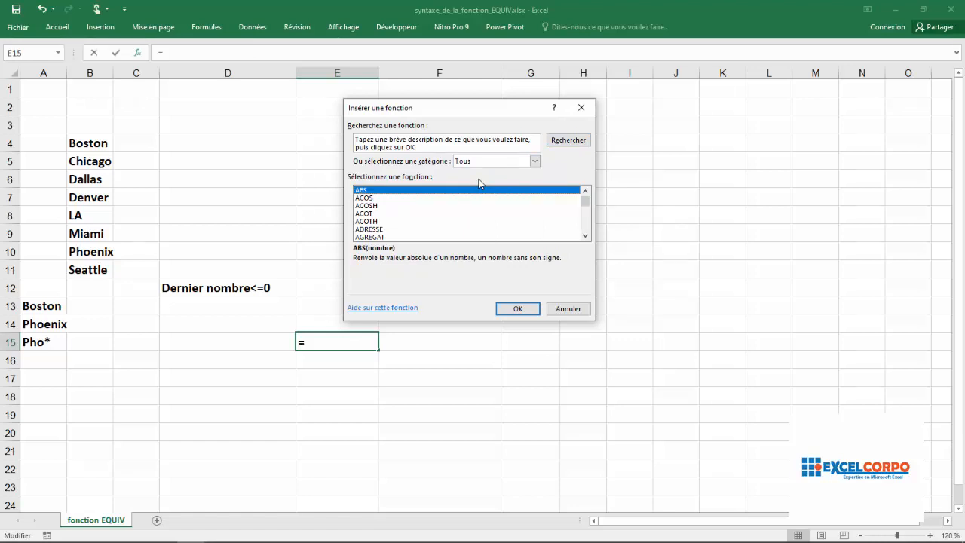
{"action": "key", "text": "e"}
{"action": "key", "text": "e"}
{"action": "key", "text": "Down"}
{"action": "key", "text": "Down"}
{"action": "key", "text": "Down"}
{"action": "key", "text": "Down"}
{"action": "key", "text": "Down"}
{"action": "key", "text": "Down"}
{"action": "key", "text": "Down"}
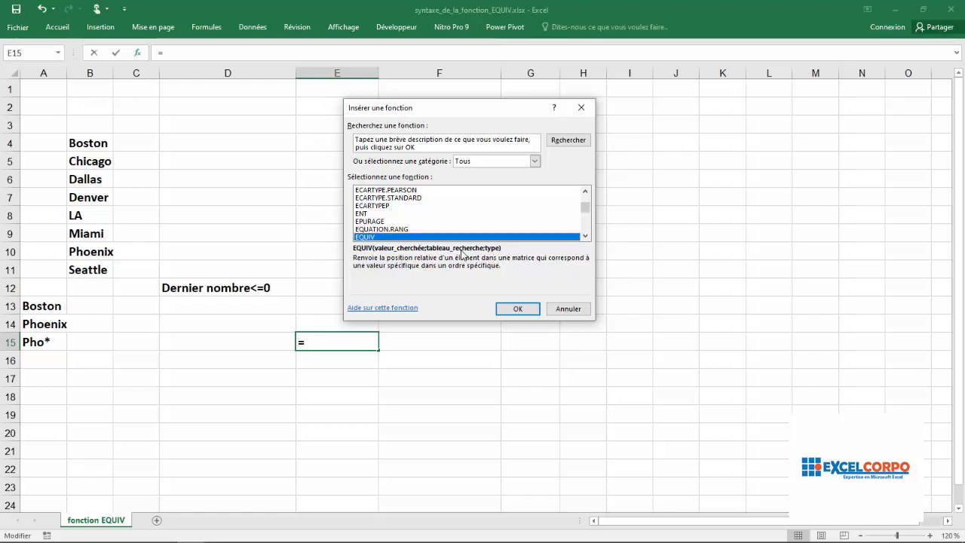
{"action": "left_click", "coordinate": [516, 308]}
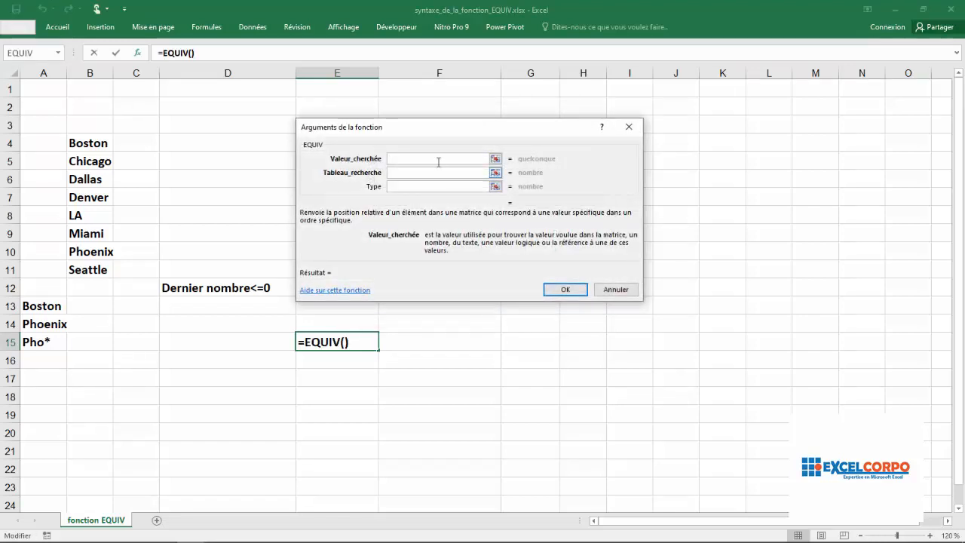
- Review the descriptions of EQUIV's Valeur_cherchée, Tableau_recherche and Type arguments, and cancel the function without inserting it
{"action": "left_click_drag", "start_coordinate": [433, 128], "coordinate": [429, 93]}
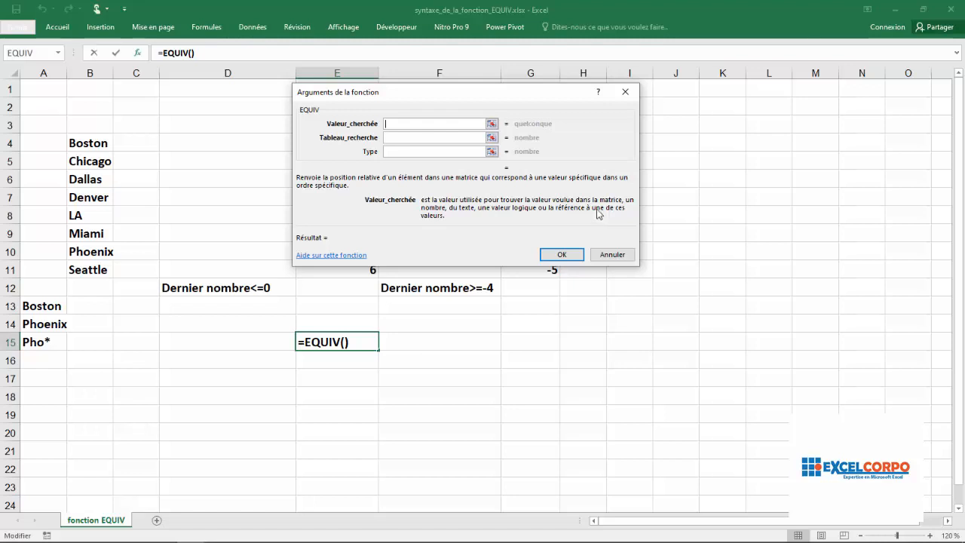
{"action": "left_click", "coordinate": [412, 136]}
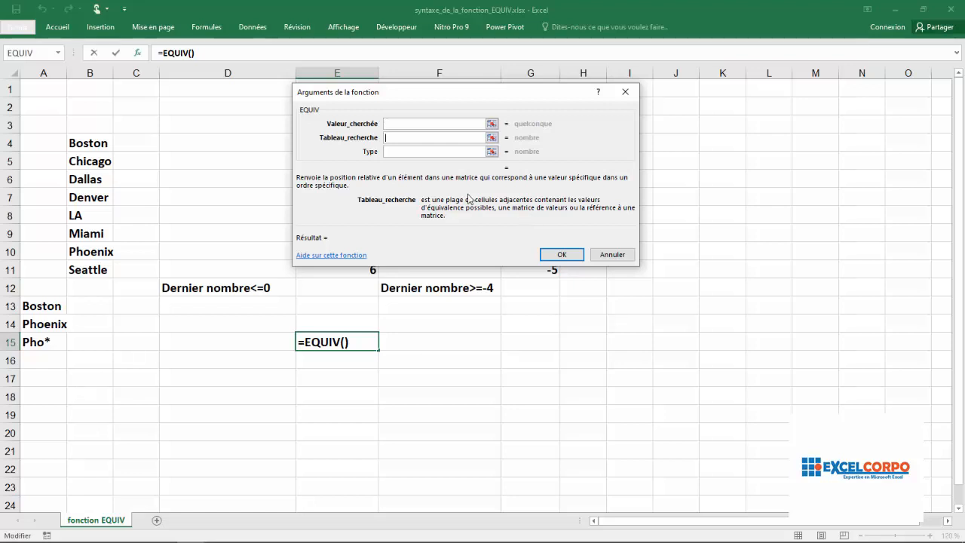
{"action": "left_click", "coordinate": [398, 153]}
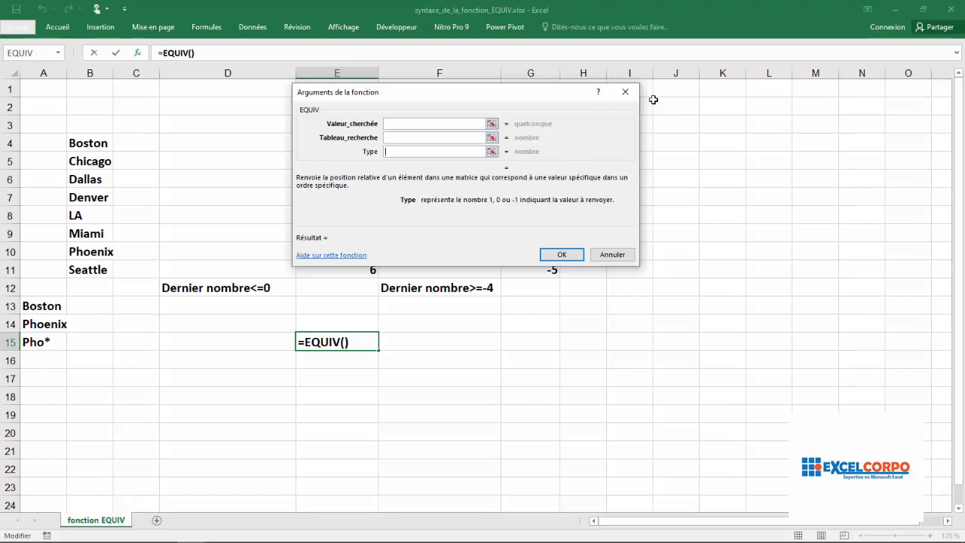
{"action": "left_click", "coordinate": [625, 92]}
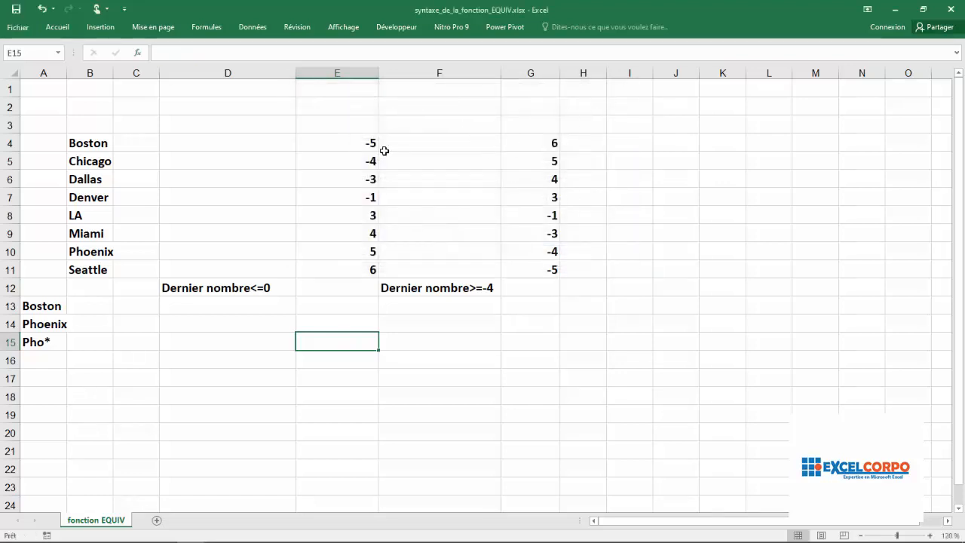
- Widen column B slightly to make room for the formula results
{"action": "left_click", "coordinate": [337, 161]}
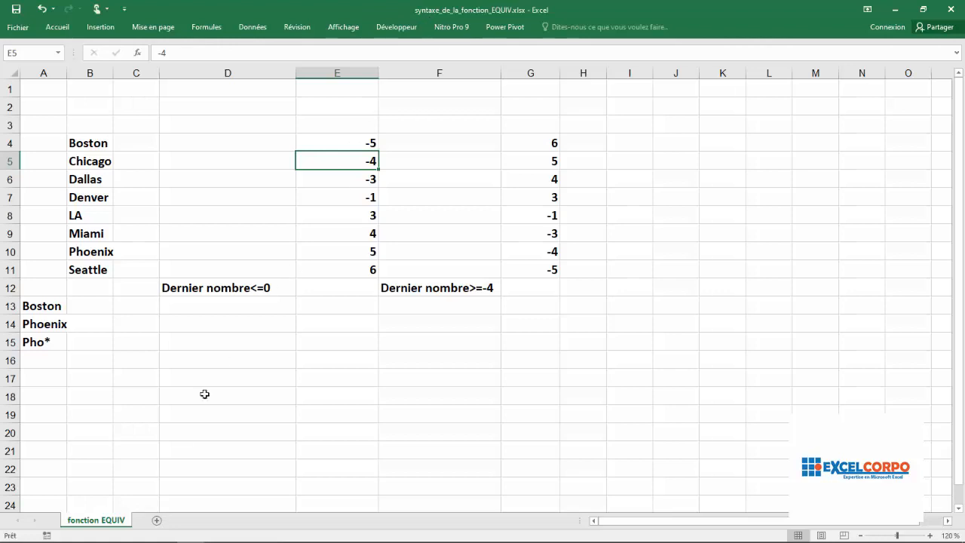
{"action": "left_click", "coordinate": [106, 306]}
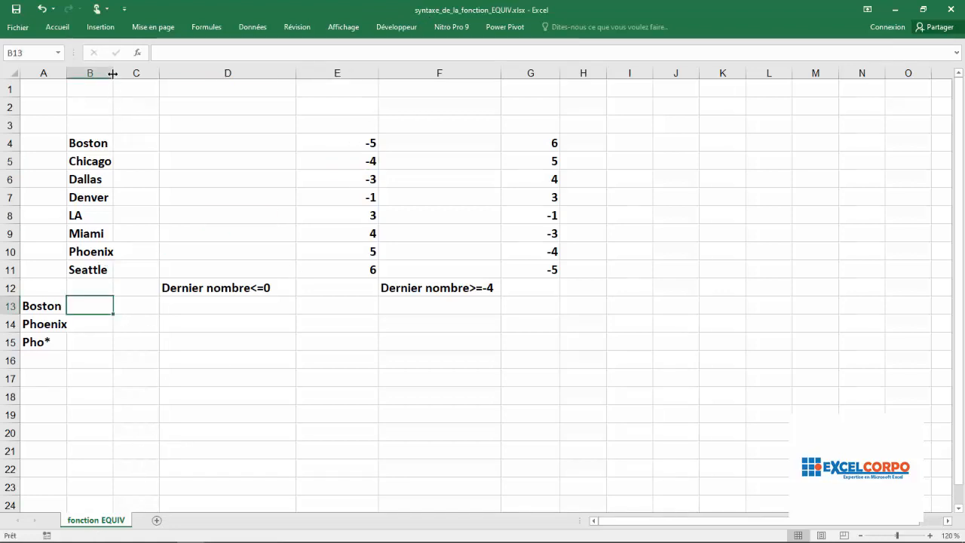
{"action": "left_click_drag", "start_coordinate": [112, 70], "coordinate": [131, 70]}
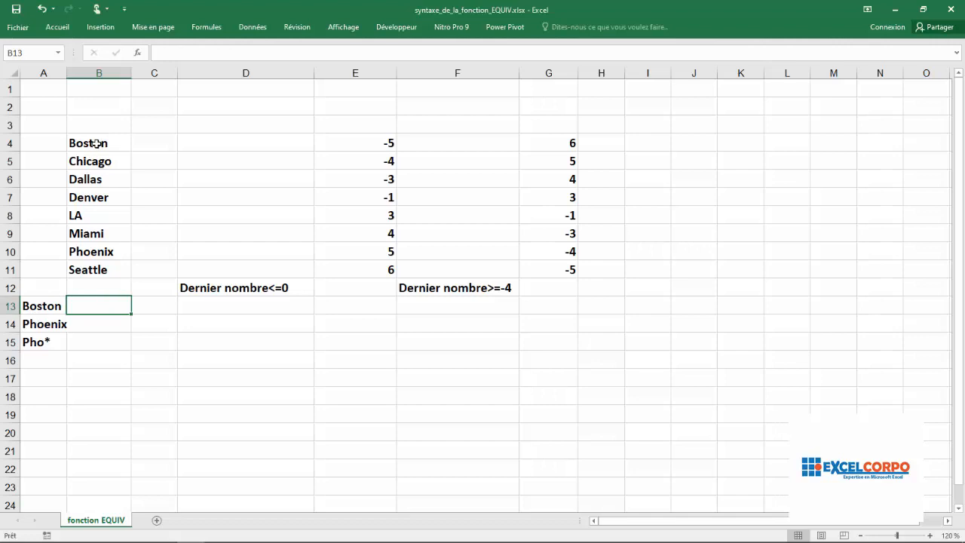
- Begin an EQUIV formula in cell B13 with "boston" as the lookup value
{"action": "left_click_drag", "start_coordinate": [96, 144], "coordinate": [95, 270]}
{"action": "left_click", "coordinate": [99, 306]}
{"action": "type", "text": "=eq"}
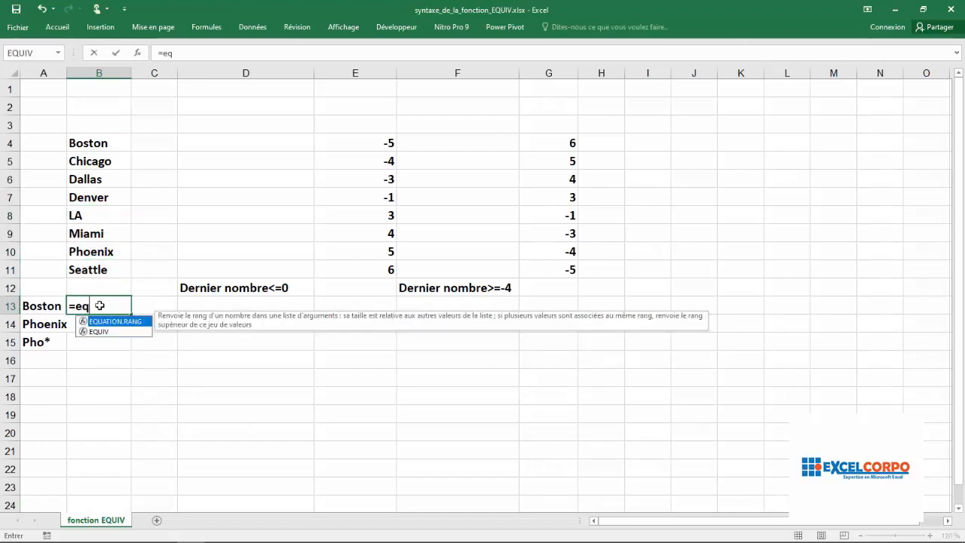
{"action": "double_click", "coordinate": [104, 332]}
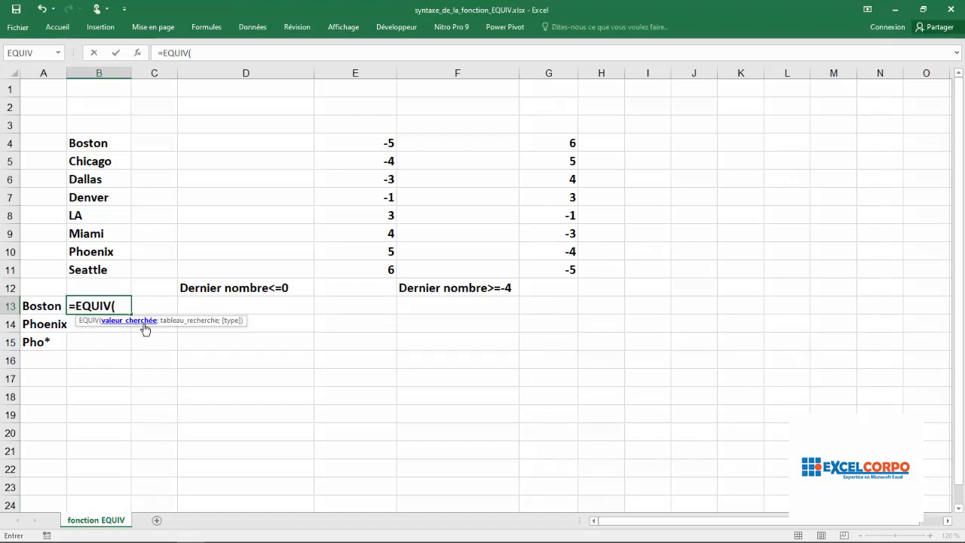
{"action": "type", "text": "\"bos"}
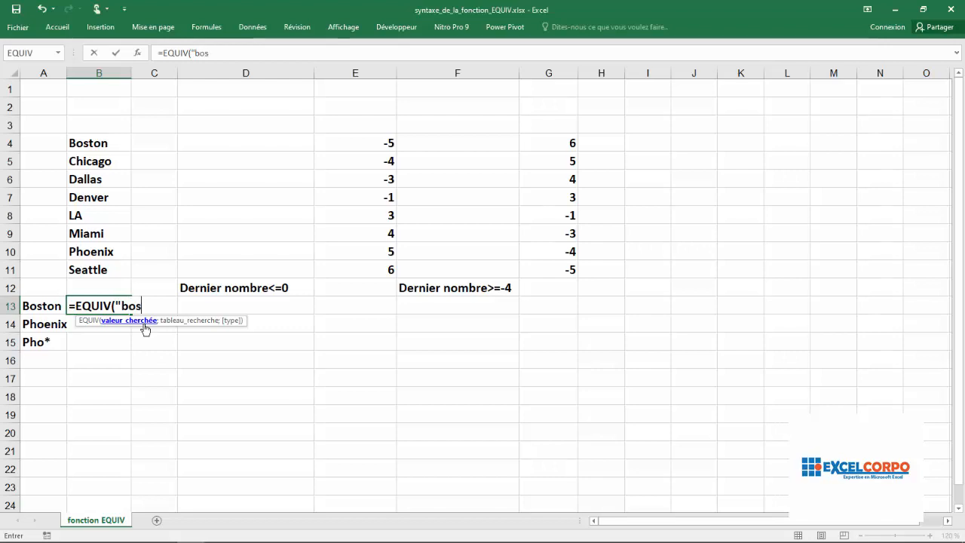
{"action": "type", "text": "ton\""}
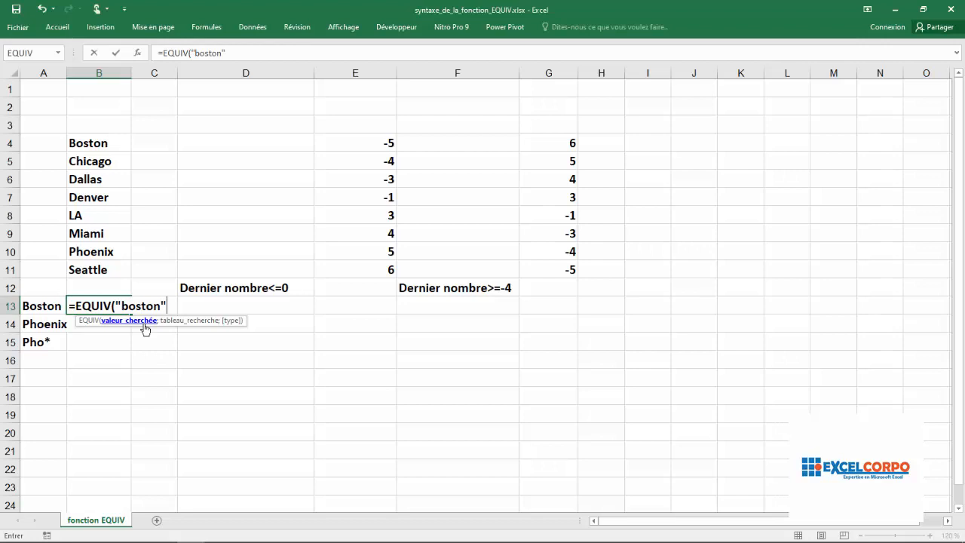
{"action": "type", "text": ";"}
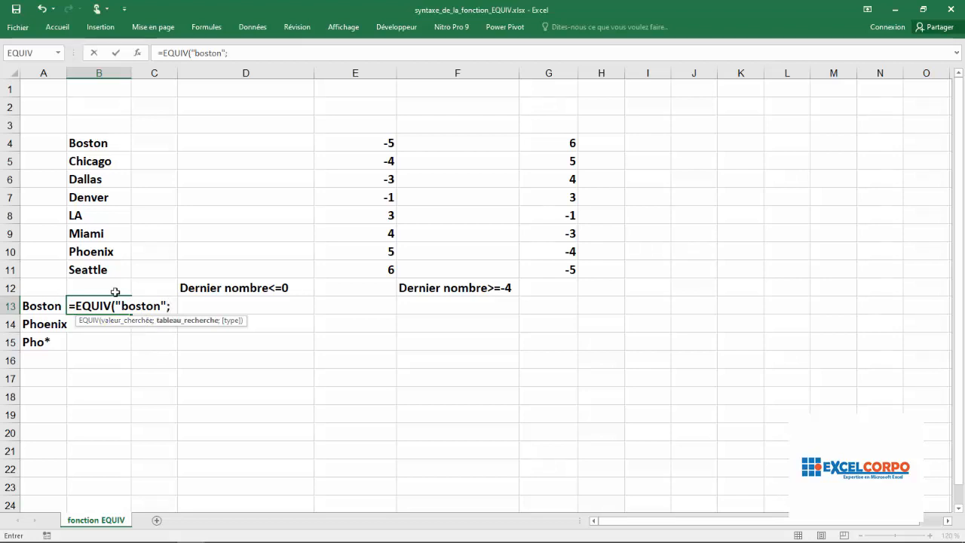
- Complete the B13 formula with lookup range B4:B11 and exact match type 0
{"action": "left_click", "coordinate": [90, 142]}
{"action": "left_click_drag", "start_coordinate": [90, 143], "coordinate": [91, 263]}
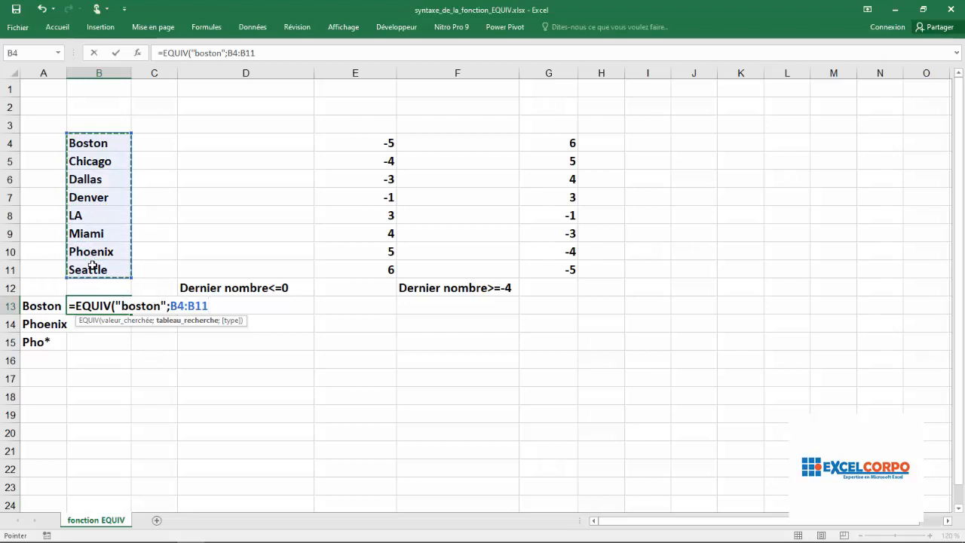
{"action": "type", "text": ";"}
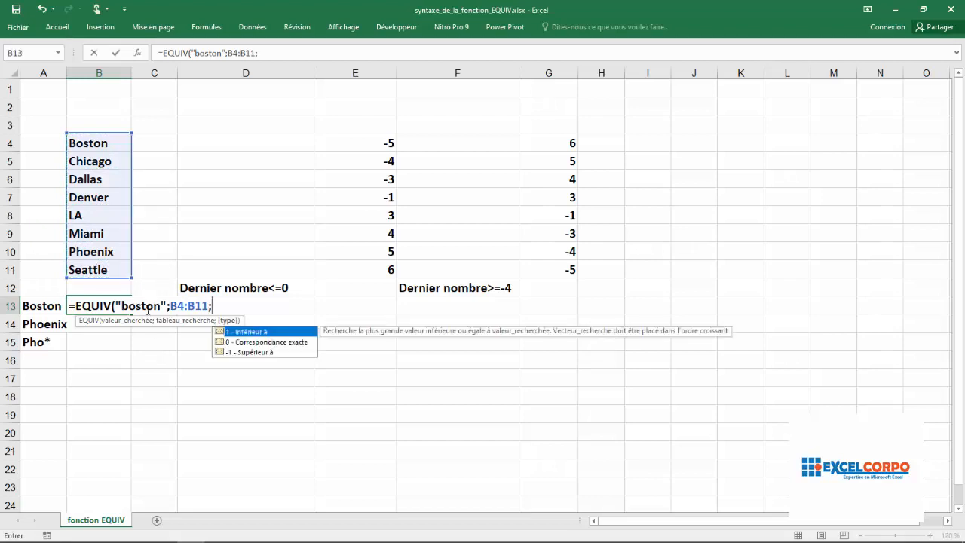
{"action": "double_click", "coordinate": [279, 342]}
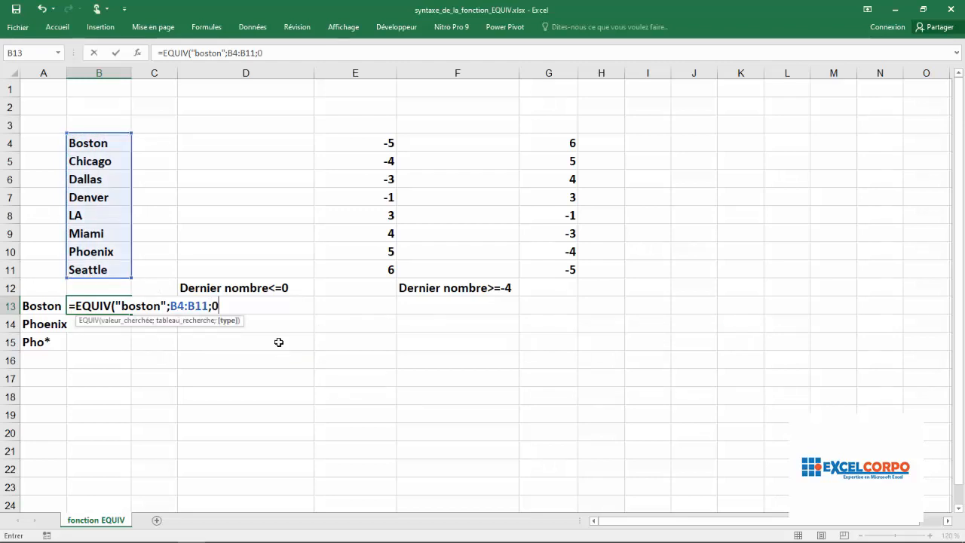
{"action": "type", "text": ")"}
{"action": "key", "text": "Return"}
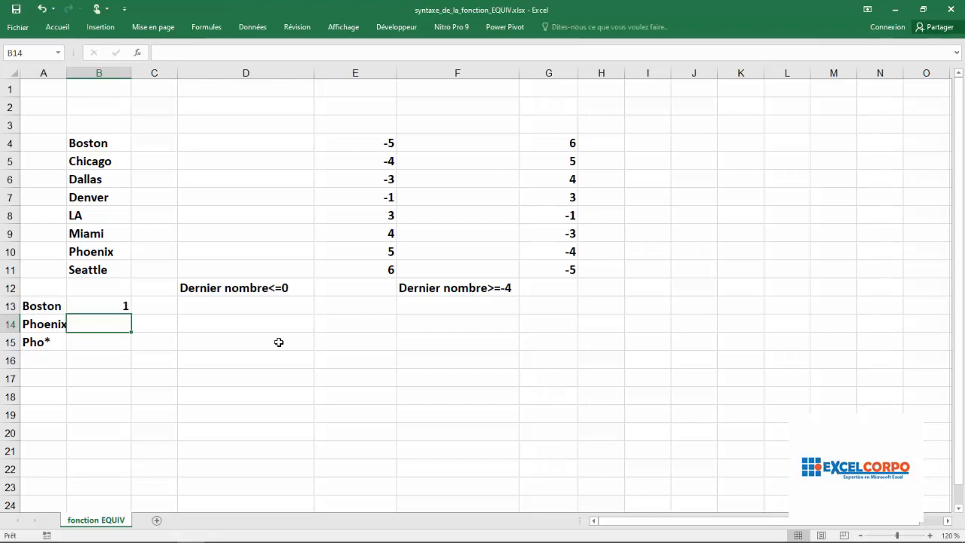
- Check the result and formula in B13 against Boston's position in the city list B4:B11
{"action": "left_click", "coordinate": [129, 308]}
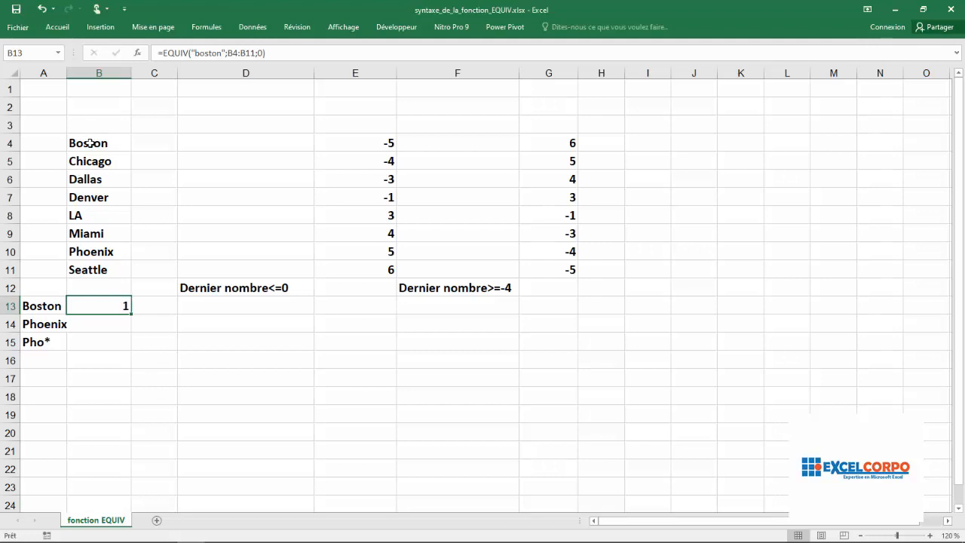
{"action": "left_click_drag", "start_coordinate": [90, 143], "coordinate": [96, 260]}
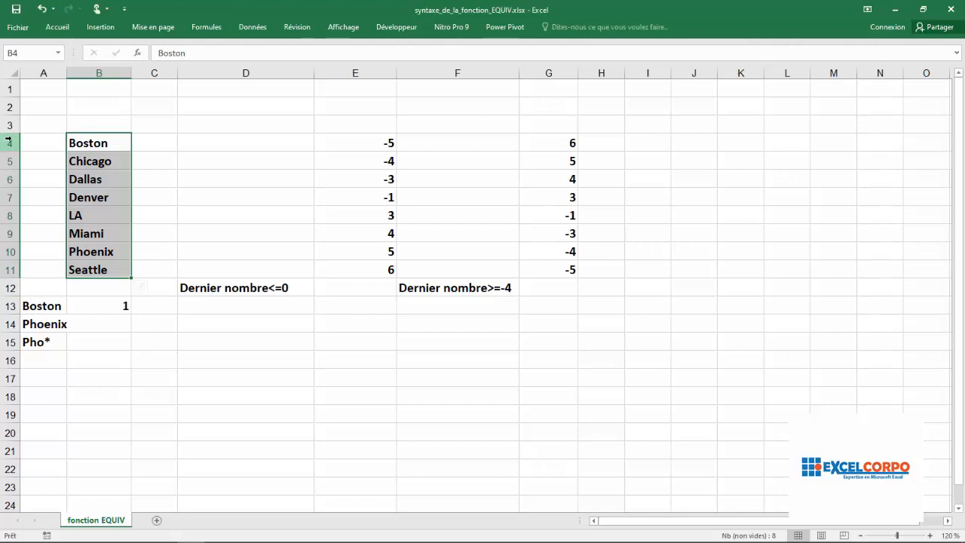
{"action": "left_click", "coordinate": [100, 305]}
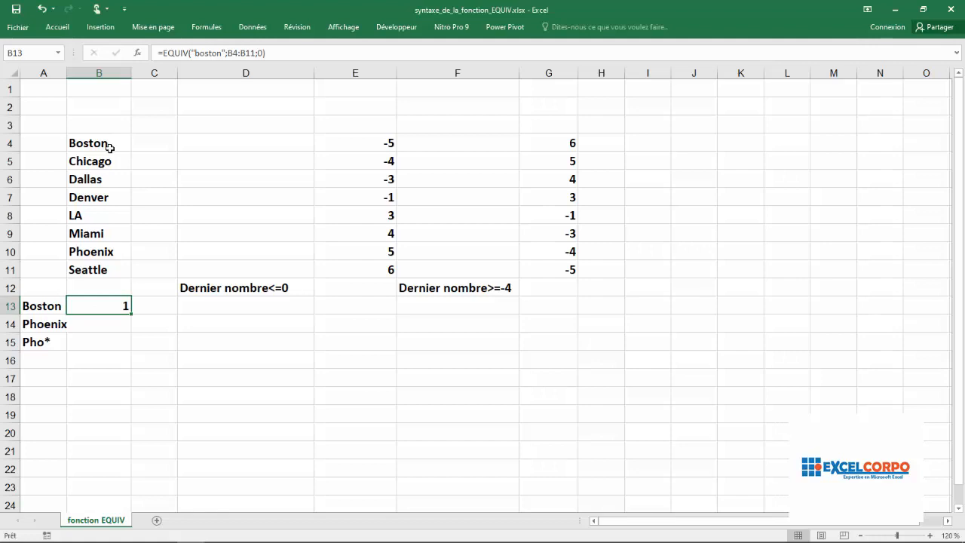
{"action": "mouse_move", "coordinate": [109, 148]}
{"action": "left_mouse_down"}
{"action": "mouse_move", "coordinate": [110, 269]}
{"action": "mouse_move", "coordinate": [100, 144]}
{"action": "left_mouse_up"}
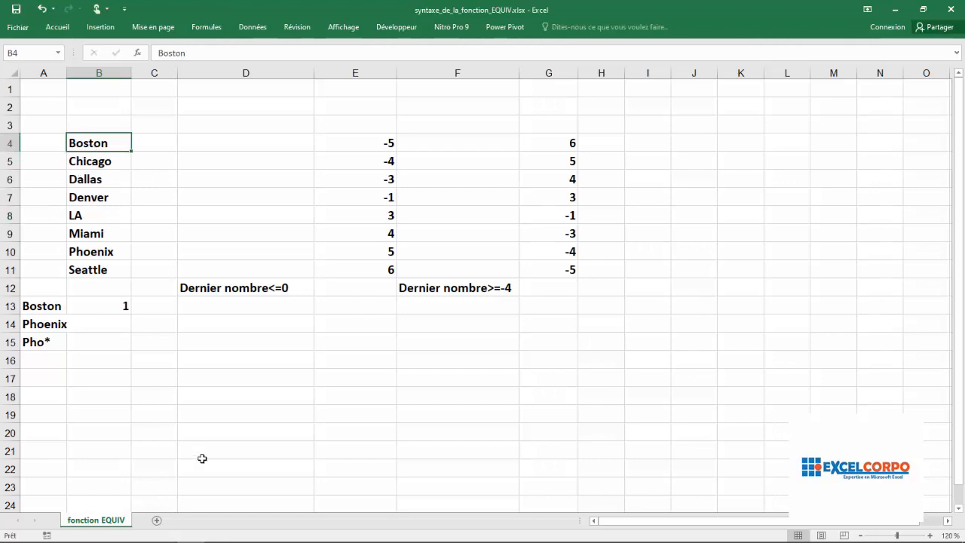
{"action": "left_click", "coordinate": [120, 310]}
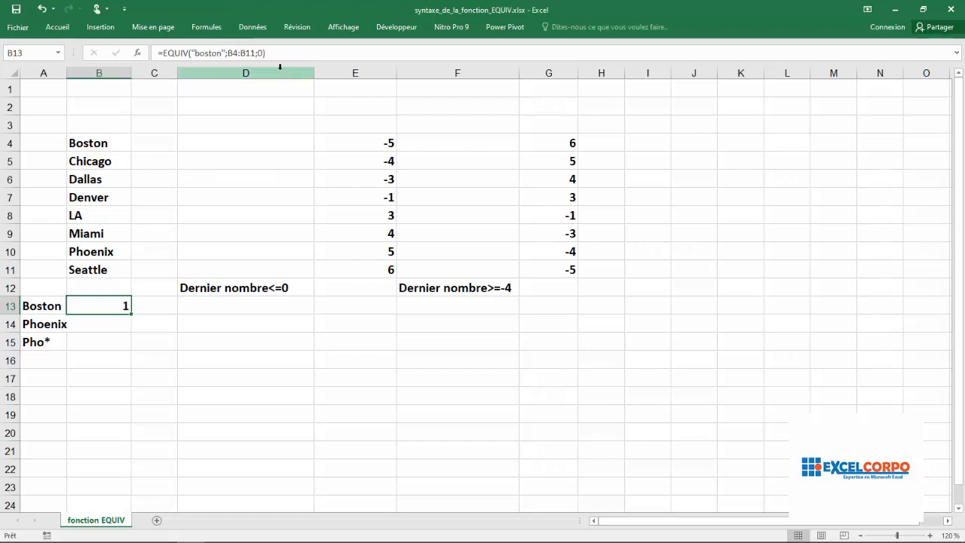
{"action": "key", "text": "F2"}
{"action": "key", "text": "Return"}
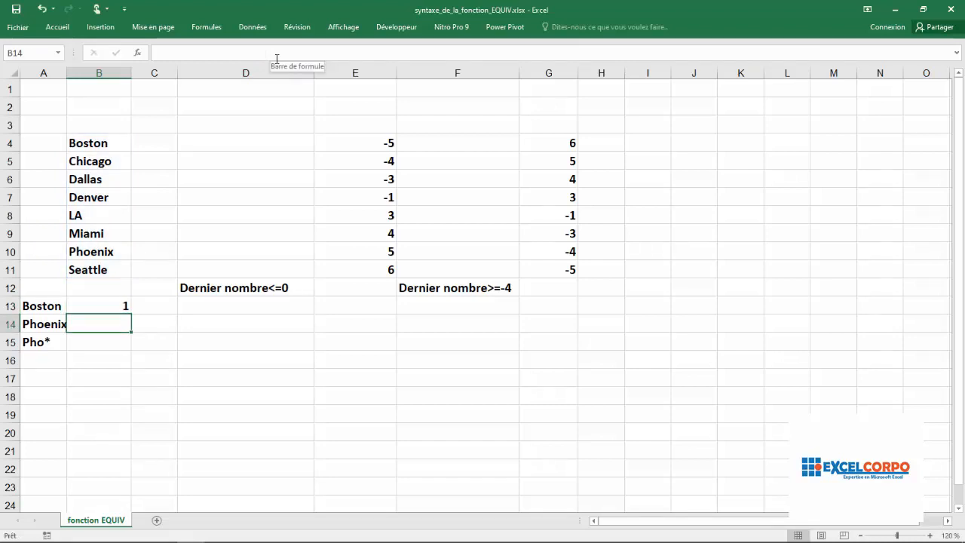
- Begin an EQUIV formula in cell B14 with "Phoenix" as the lookup value
{"action": "type", "text": "="}
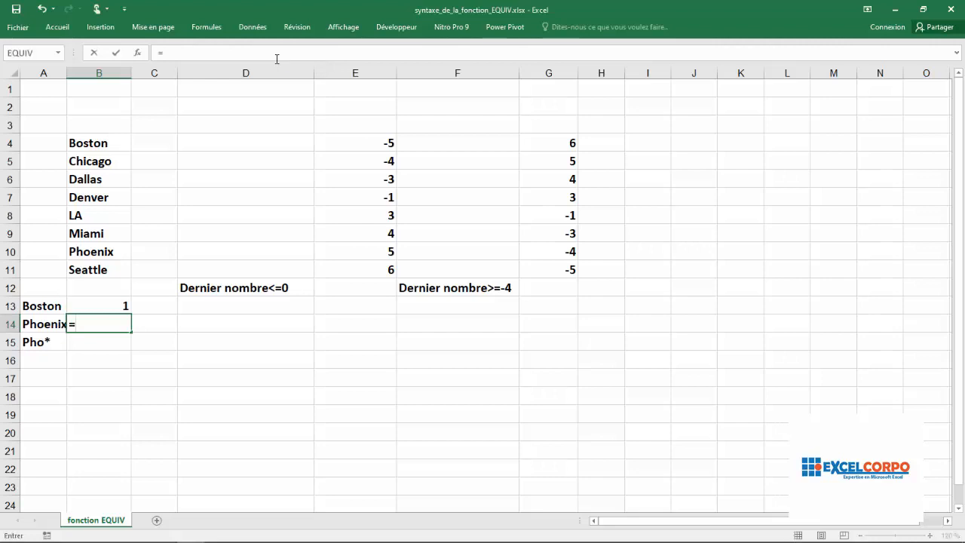
{"action": "type", "text": "ea"}
{"action": "key", "text": "BackSpace"}
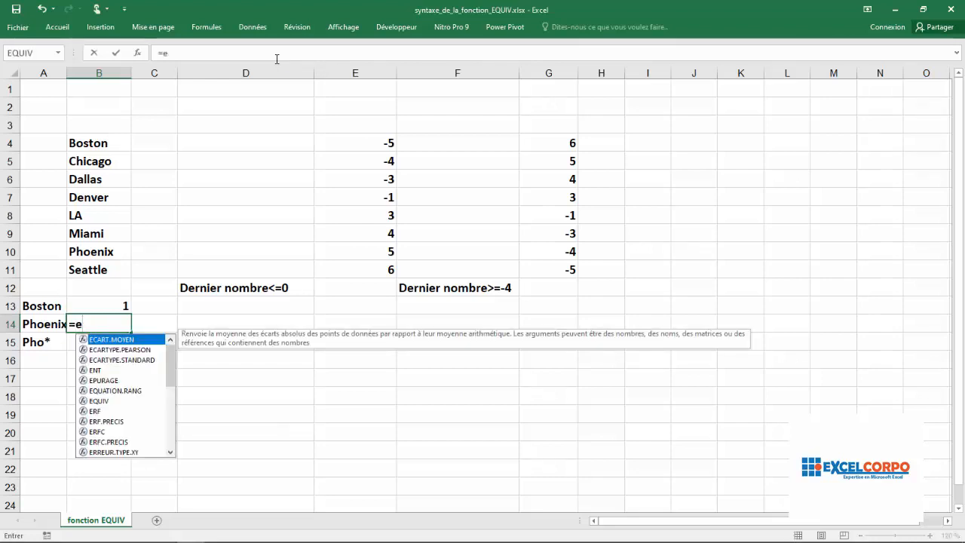
{"action": "type", "text": "q"}
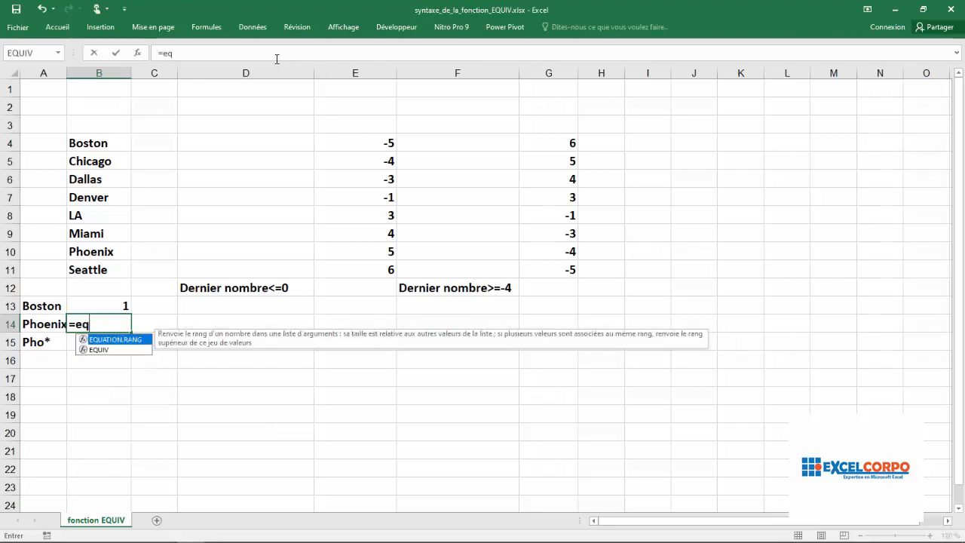
{"action": "double_click", "coordinate": [110, 350]}
{"action": "type", "text": "\""}
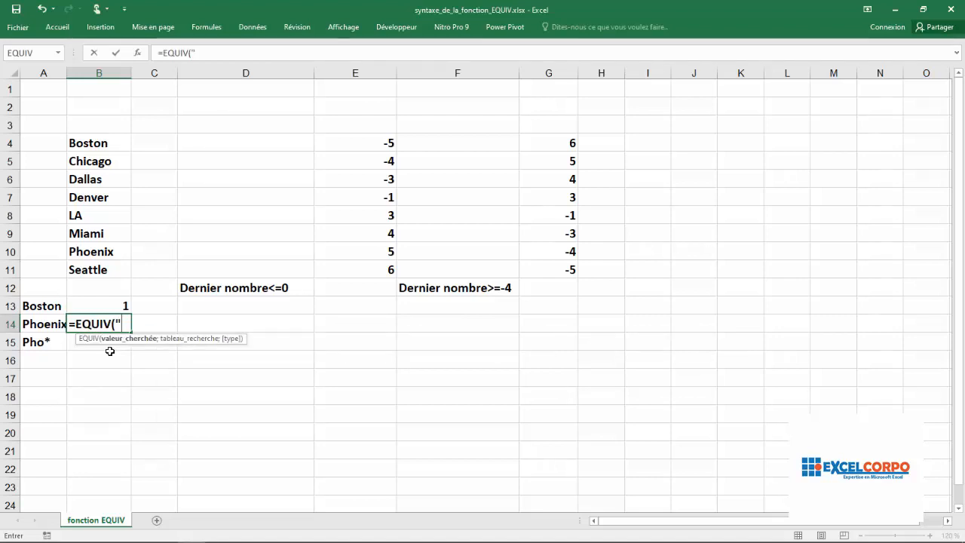
{"action": "type", "text": "Phoe"}
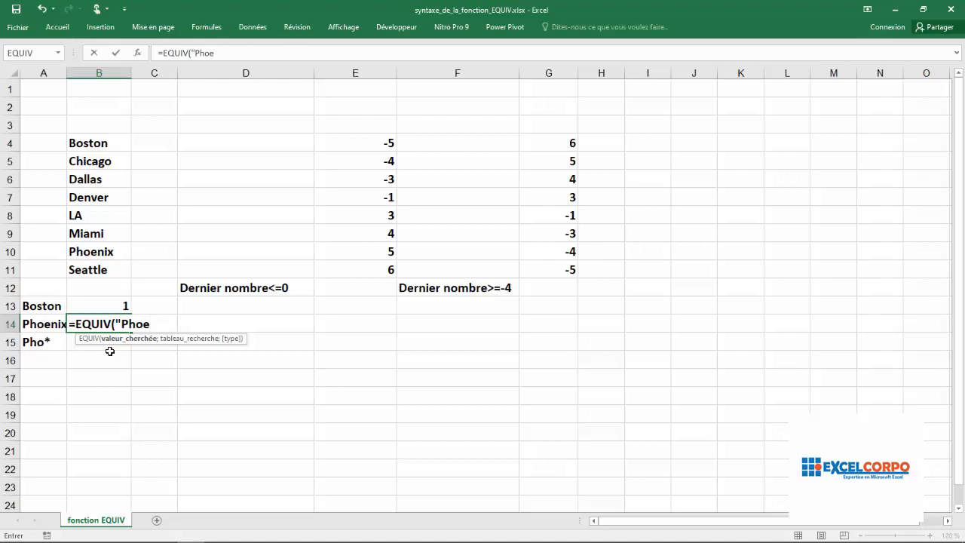
{"action": "type", "text": "nix"}
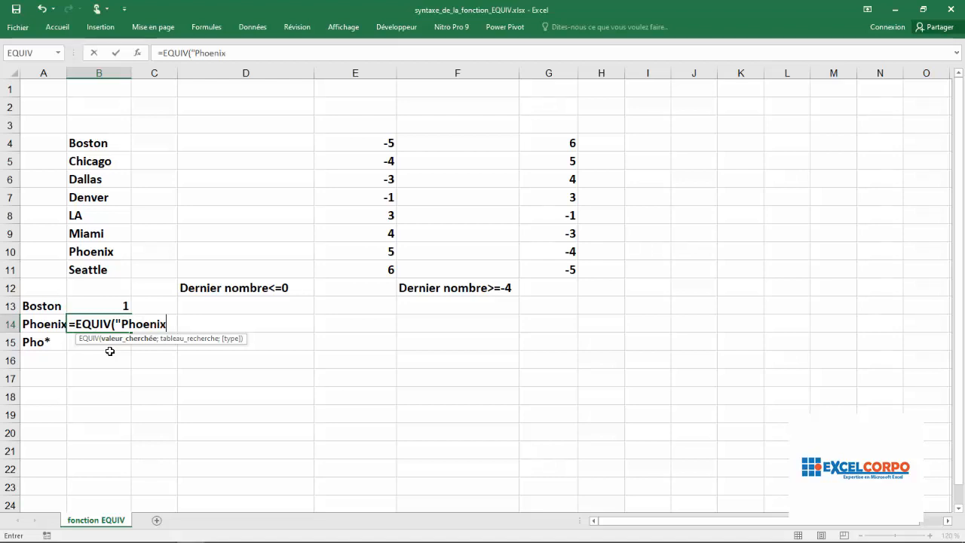
{"action": "type", "text": "\";"}
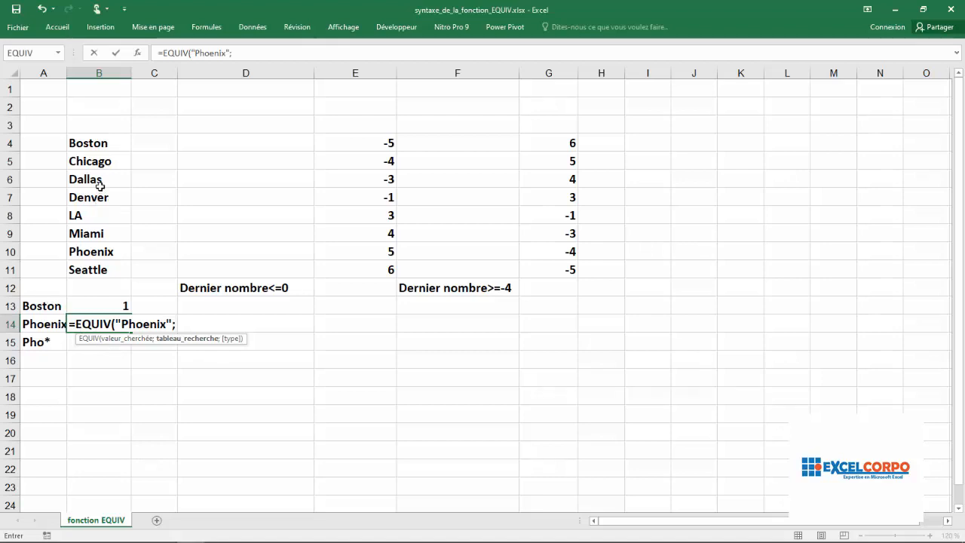
- Complete the B14 formula with lookup range B4:B11 and exact match type 0
{"action": "left_click", "coordinate": [93, 145]}
{"action": "left_click_drag", "start_coordinate": [94, 145], "coordinate": [89, 273]}
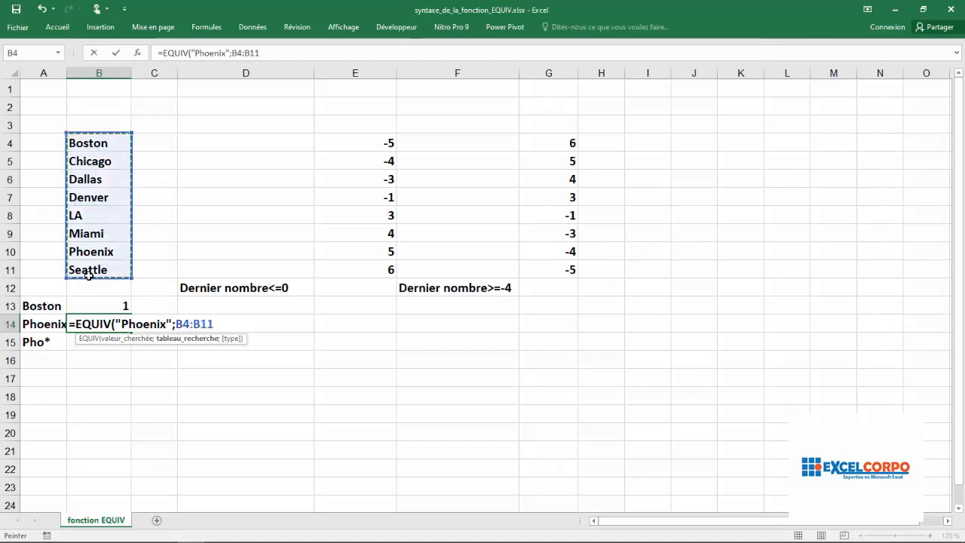
{"action": "type", "text": ";"}
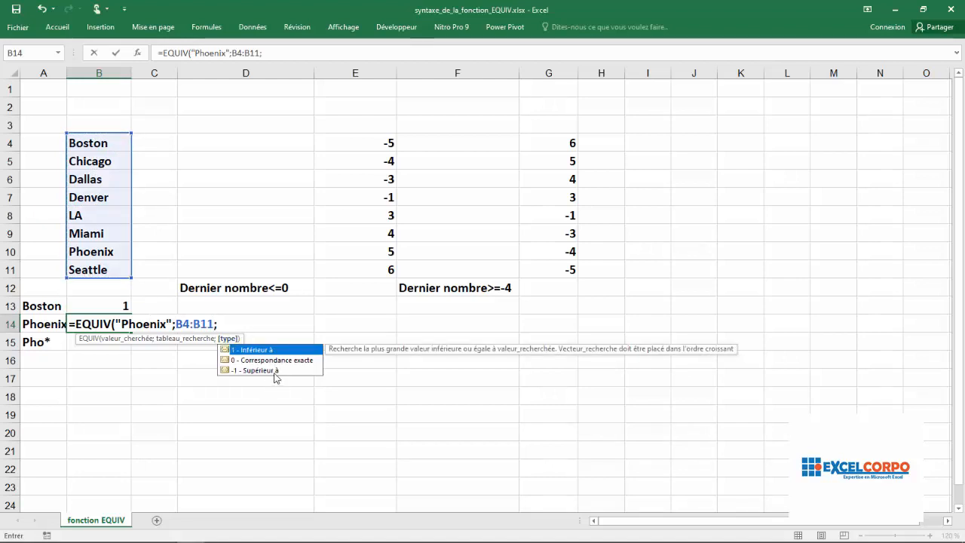
{"action": "double_click", "coordinate": [270, 362]}
{"action": "type", "text": ")"}
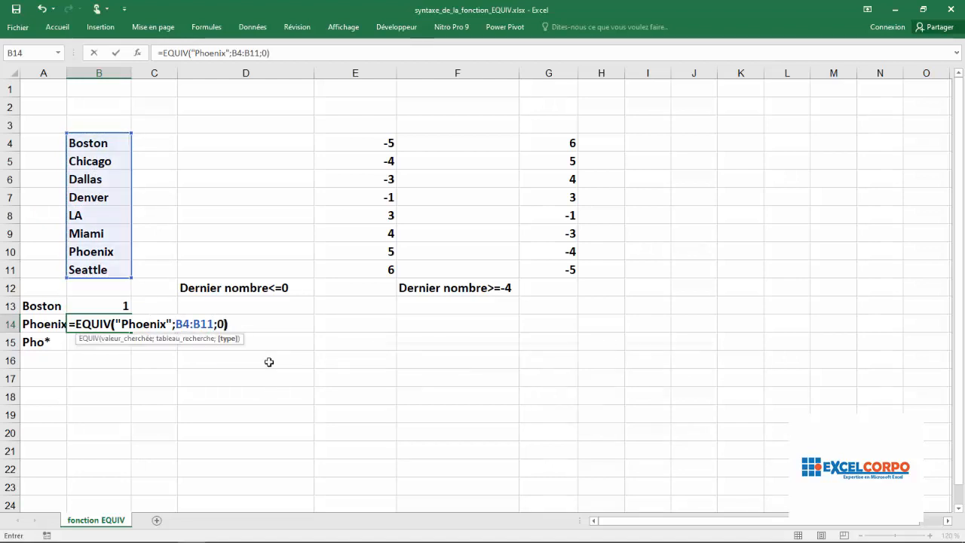
{"action": "key", "text": "Return"}
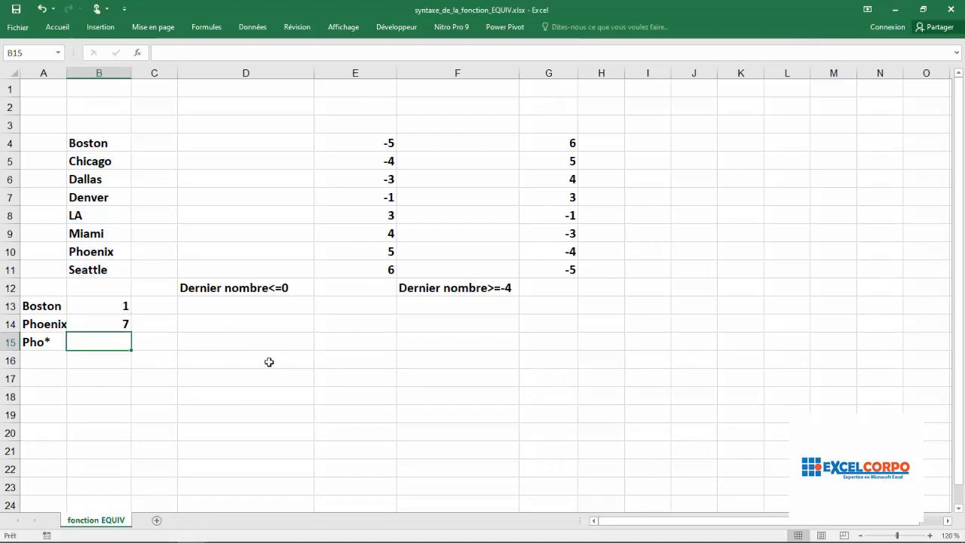
- Check the result and formula in B14 against Phoenix's position in the city list B4:B11
{"action": "left_click", "coordinate": [72, 253]}
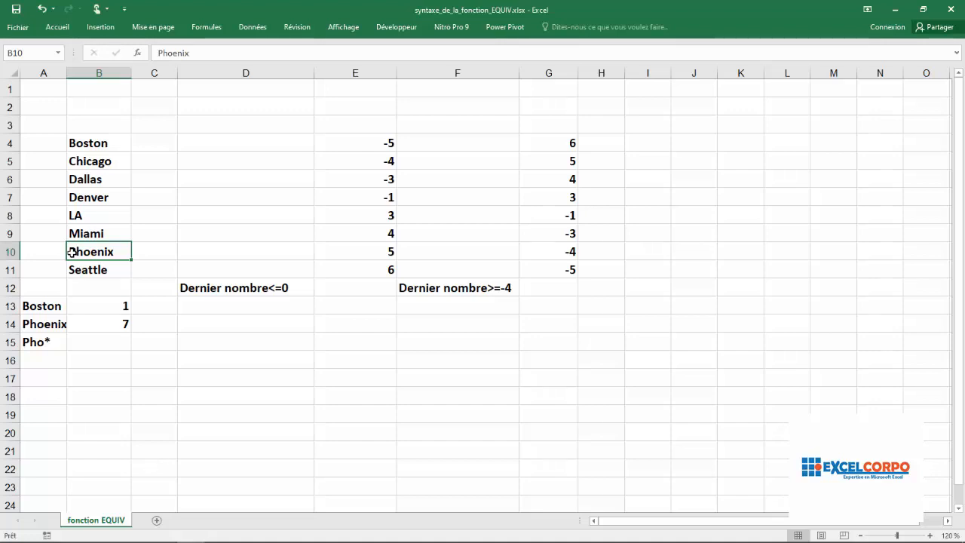
{"action": "left_click", "coordinate": [79, 144]}
{"action": "left_click_drag", "start_coordinate": [79, 143], "coordinate": [90, 235]}
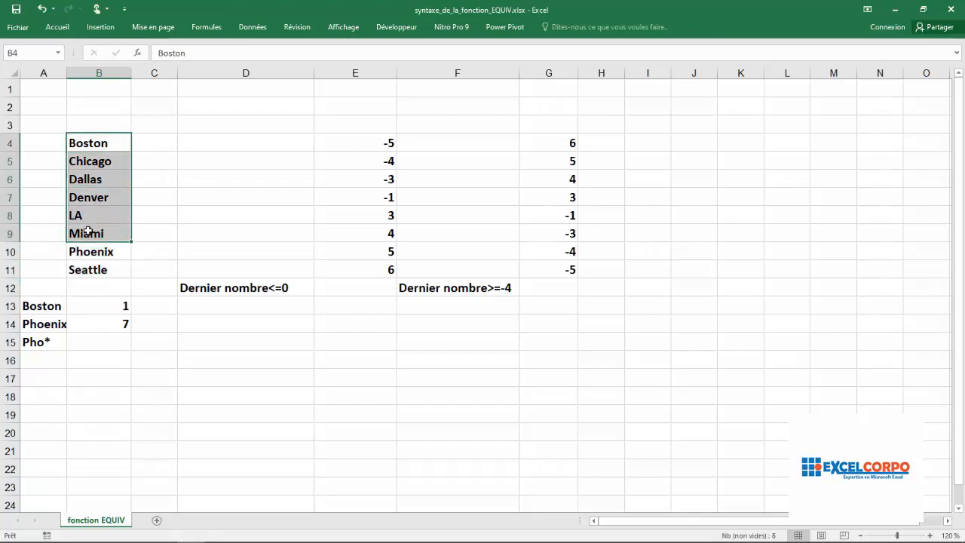
{"action": "left_click", "coordinate": [90, 173]}
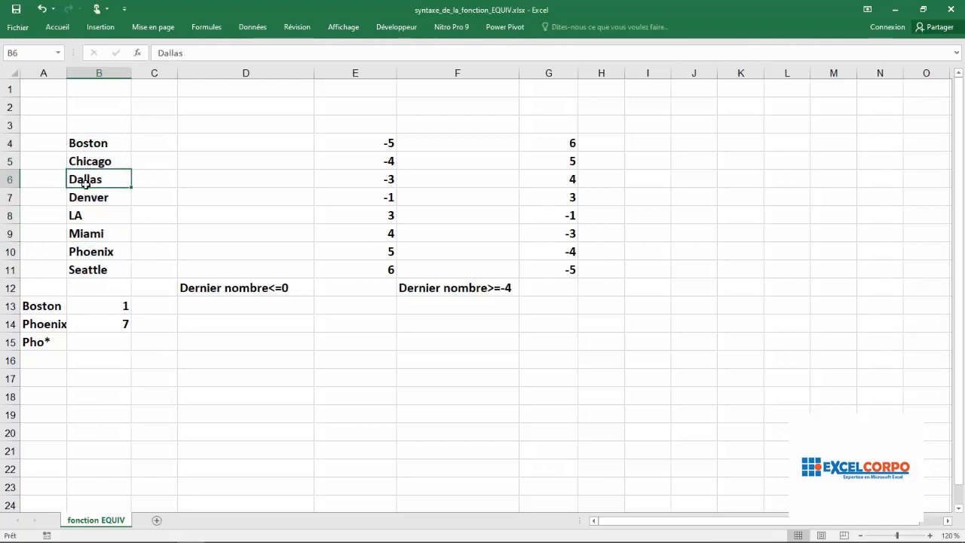
{"action": "left_click", "coordinate": [80, 250]}
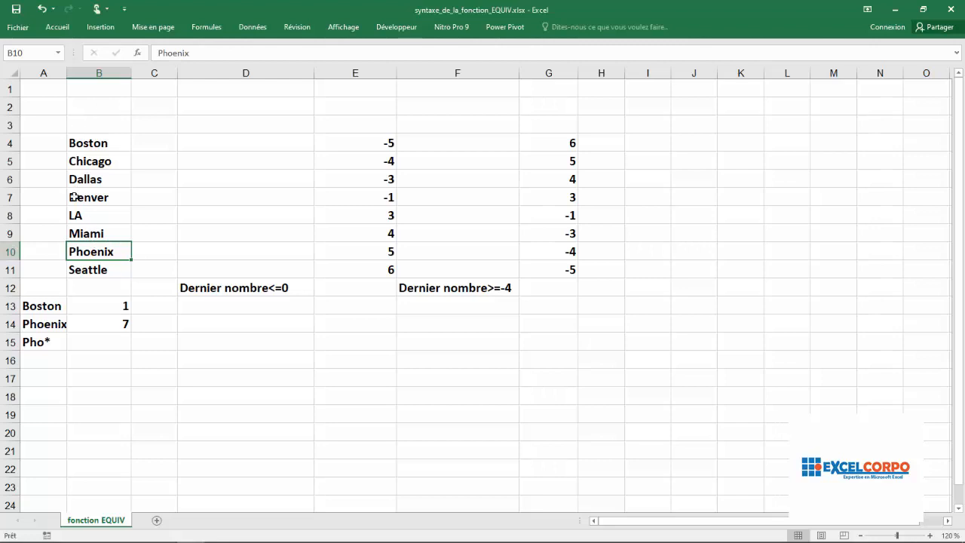
{"action": "left_click", "coordinate": [123, 323]}
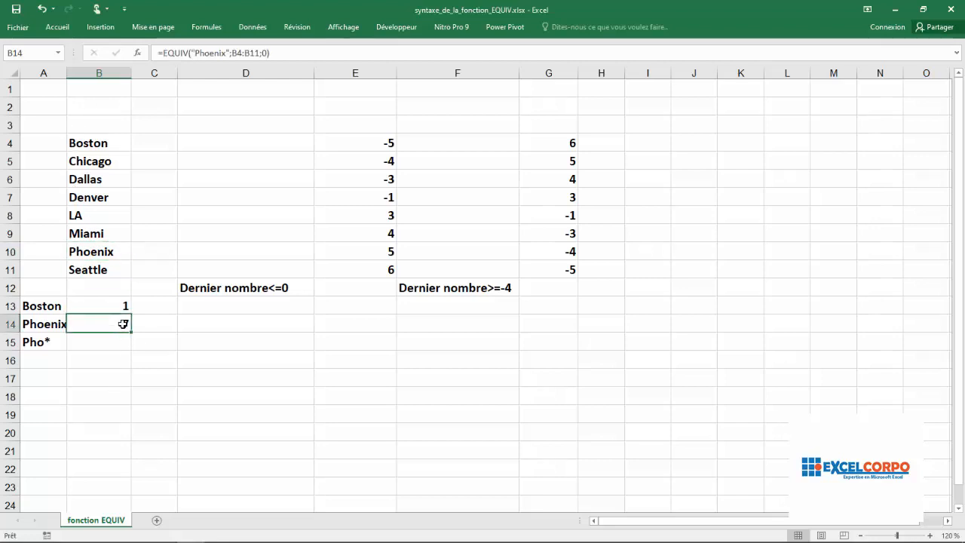
- Begin an EQUIV formula in cell E12 with 0 as the lookup value
{"action": "left_click", "coordinate": [349, 287]}
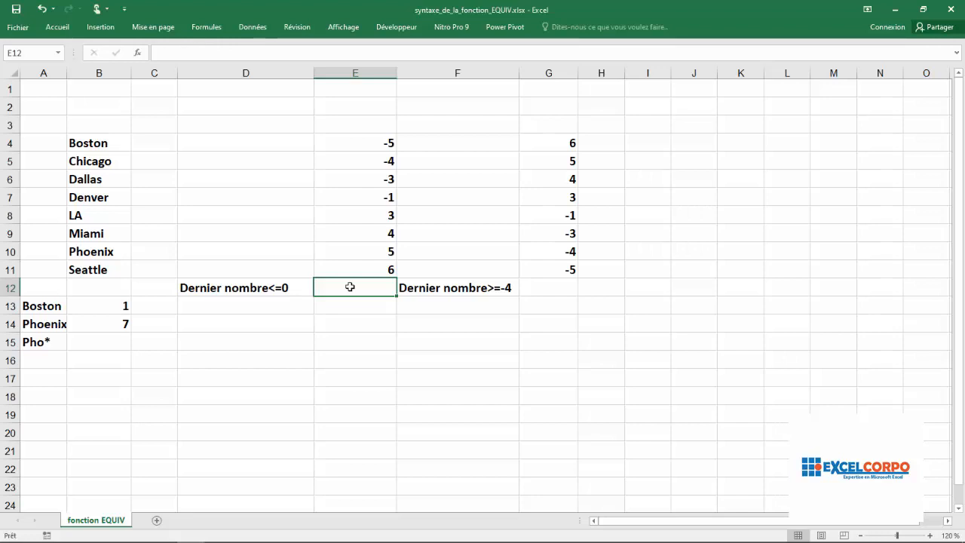
{"action": "type", "text": "=ea"}
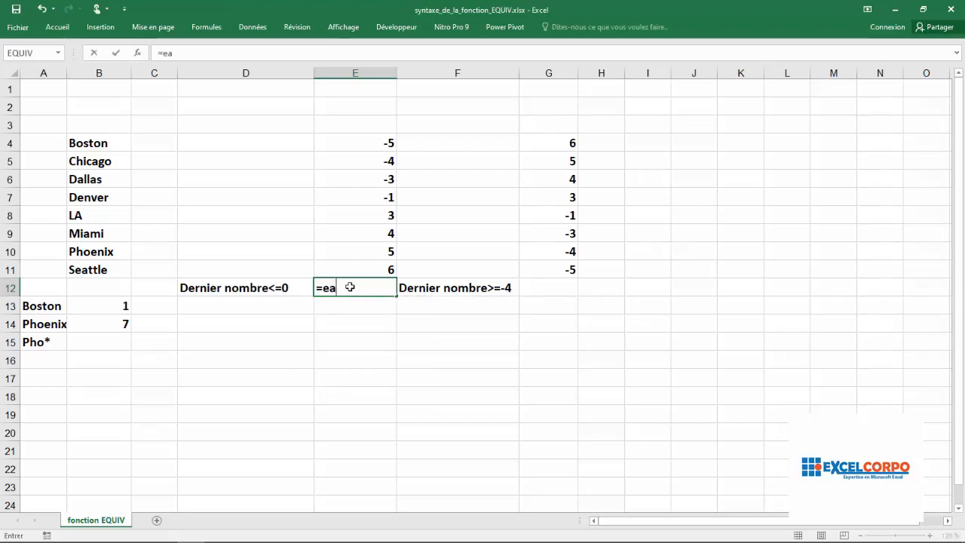
{"action": "key", "text": "BackSpace"}
{"action": "type", "text": "qui"}
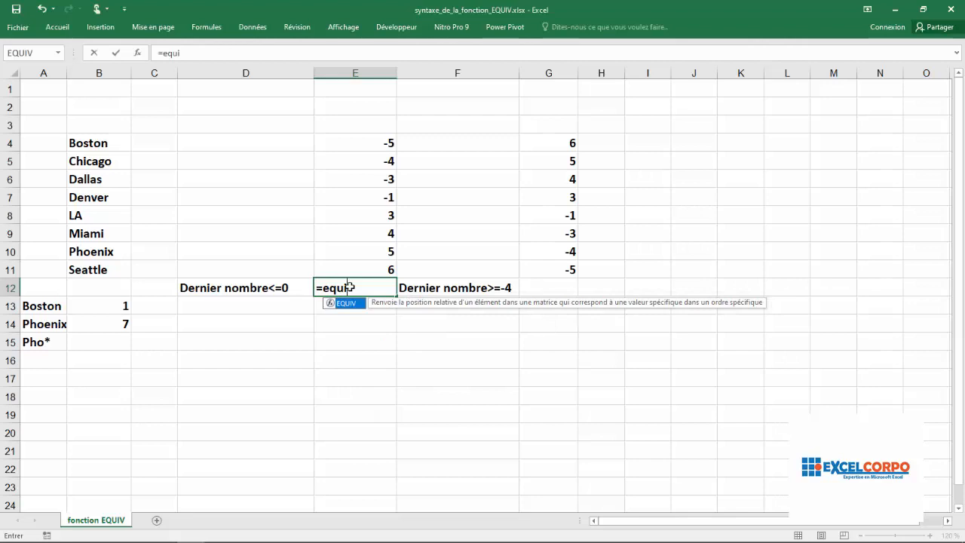
{"action": "double_click", "coordinate": [347, 303]}
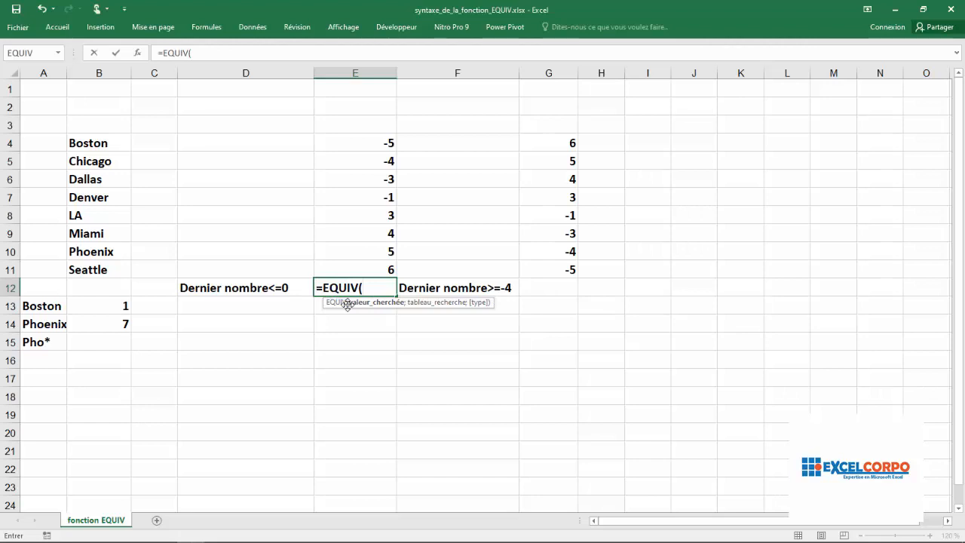
{"action": "type", "text": "0"}
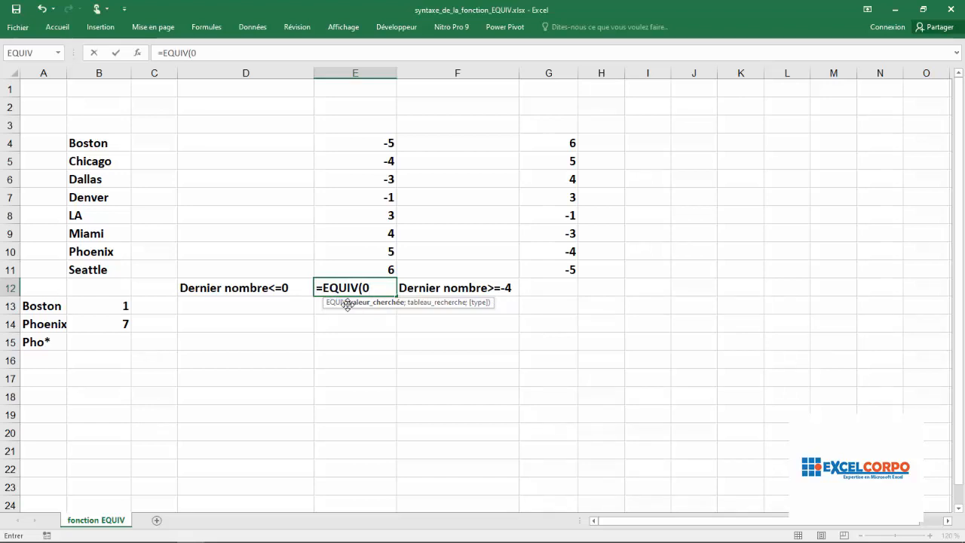
{"action": "type", "text": ";"}
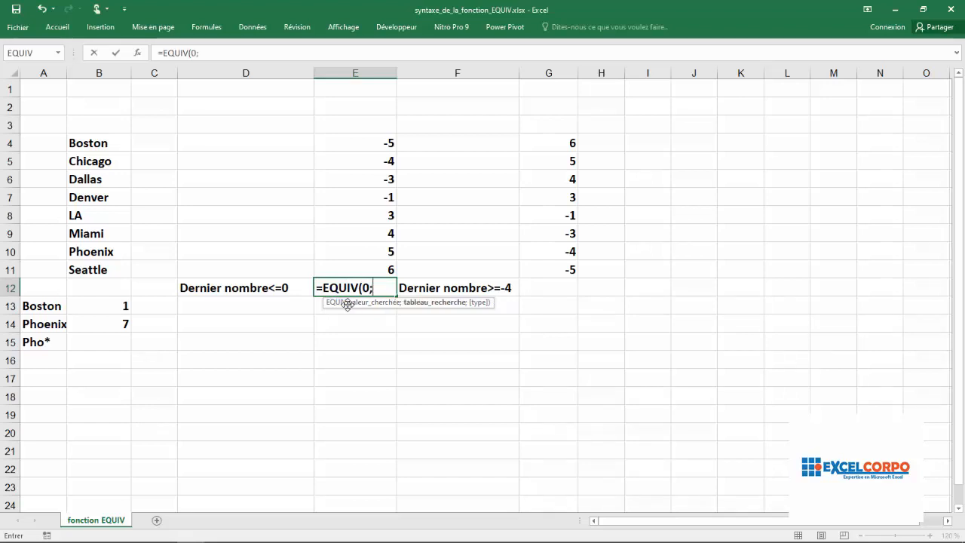
- Add the number list E4:E11 as the lookup range of the E12 formula
{"action": "left_click", "coordinate": [376, 144]}
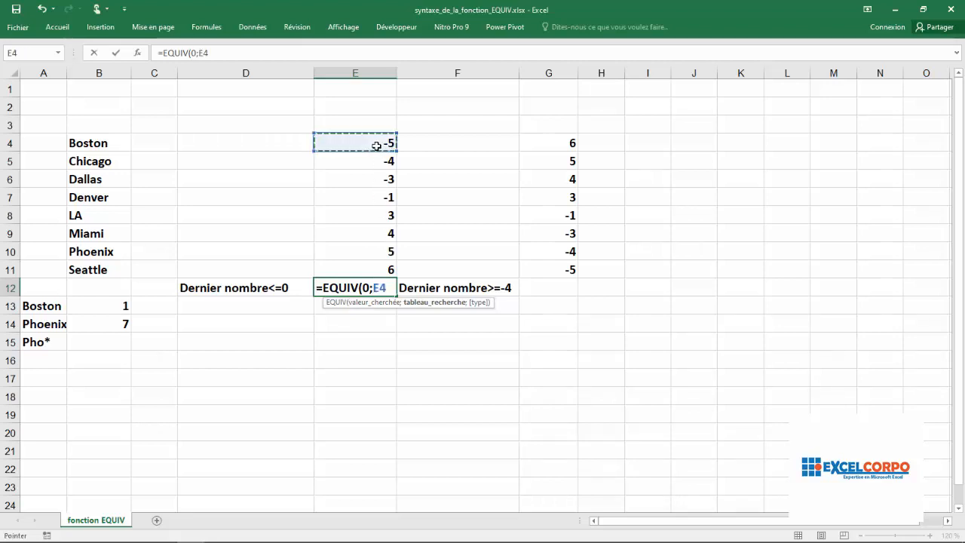
{"action": "left_click_drag", "start_coordinate": [376, 147], "coordinate": [386, 267]}
{"action": "left_click", "coordinate": [378, 143]}
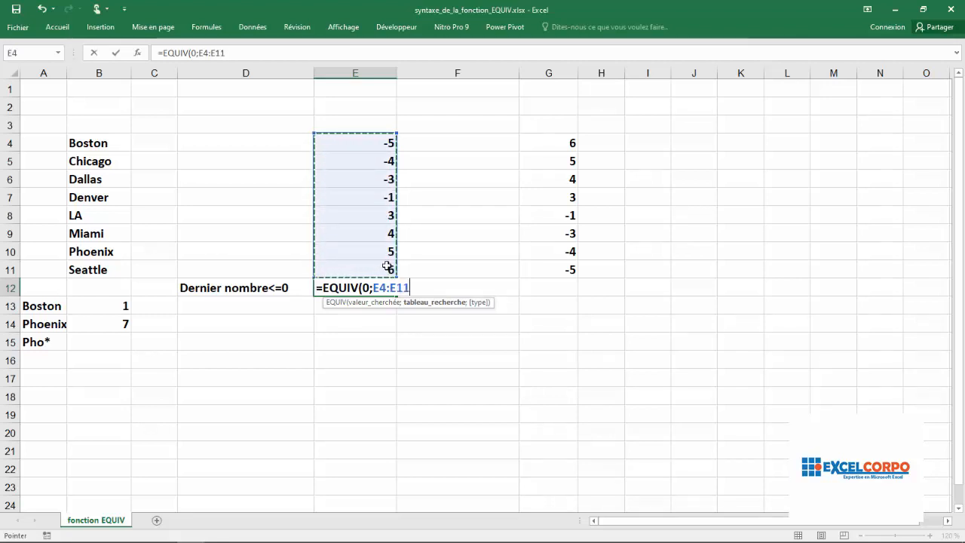
{"action": "type", "text": ";"}
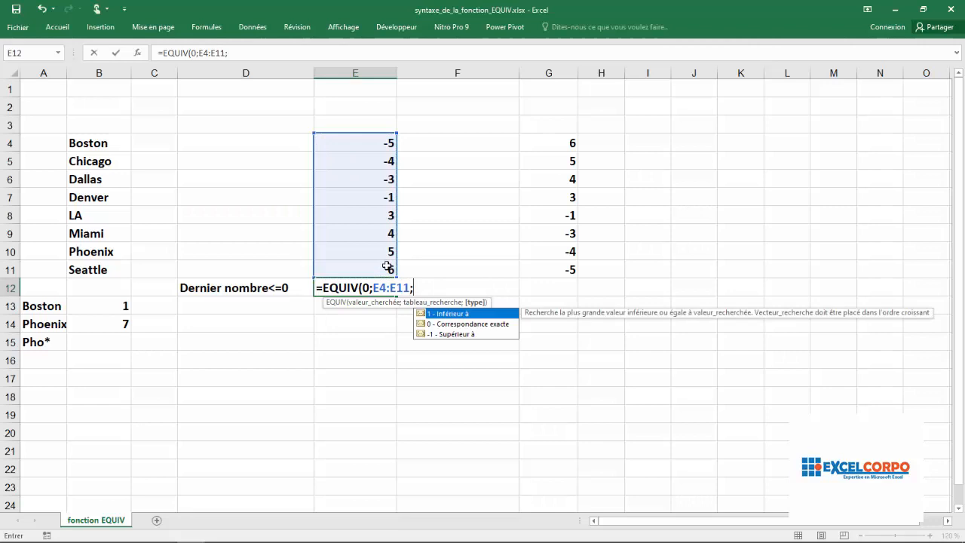
{"action": "double_click", "coordinate": [439, 336]}
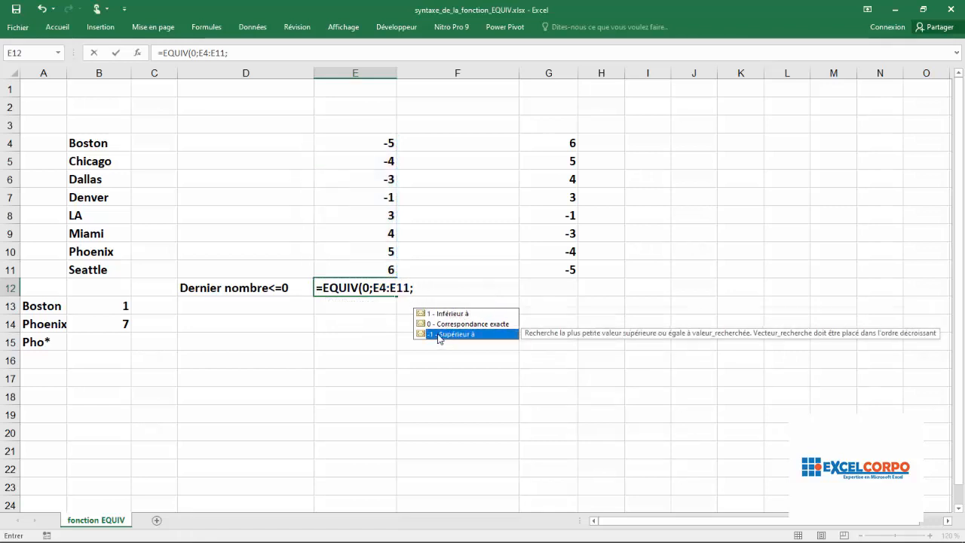
{"action": "key", "text": "BackSpace"}
{"action": "key", "text": "BackSpace"}
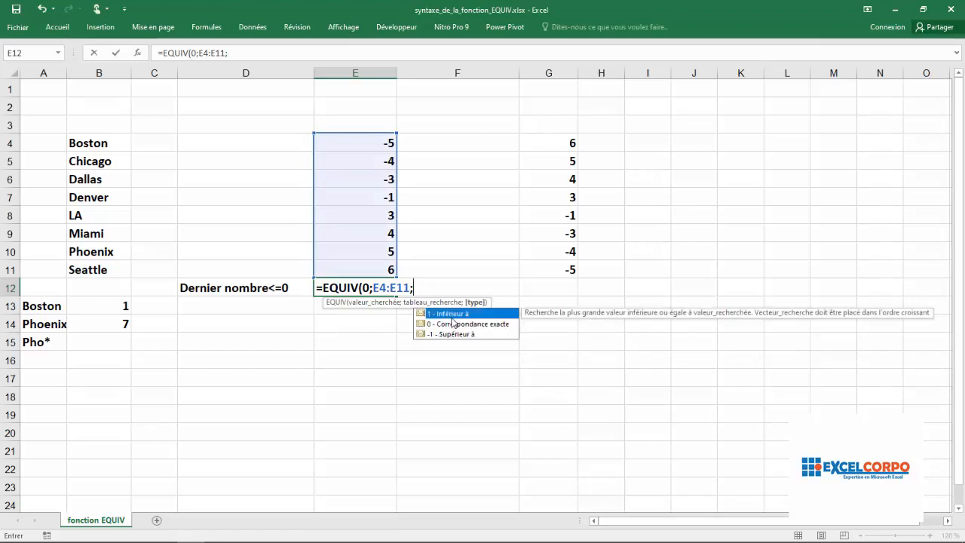
- Finish the E12 formula with match type 1 (Inférieur à)
{"action": "double_click", "coordinate": [453, 314]}
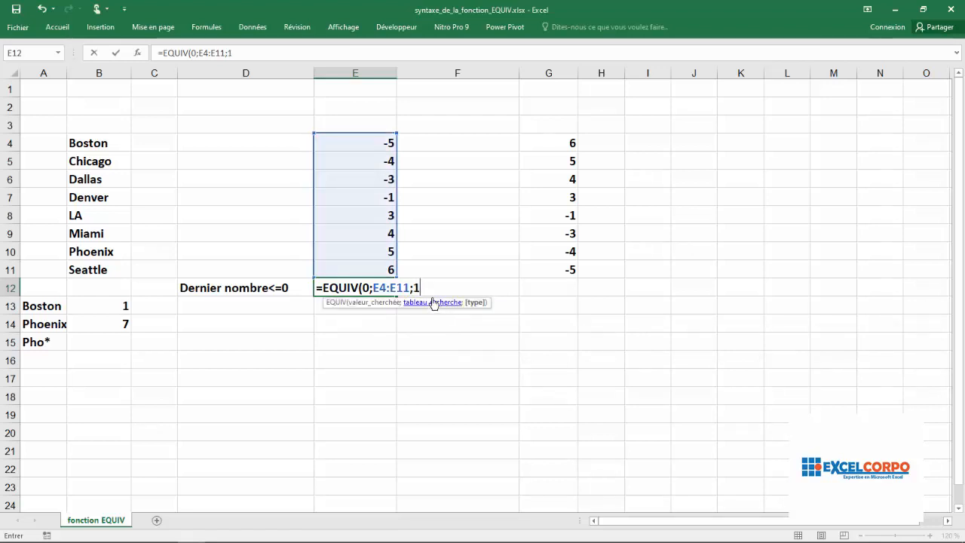
{"action": "type", "text": ")"}
{"action": "key", "text": "Return"}
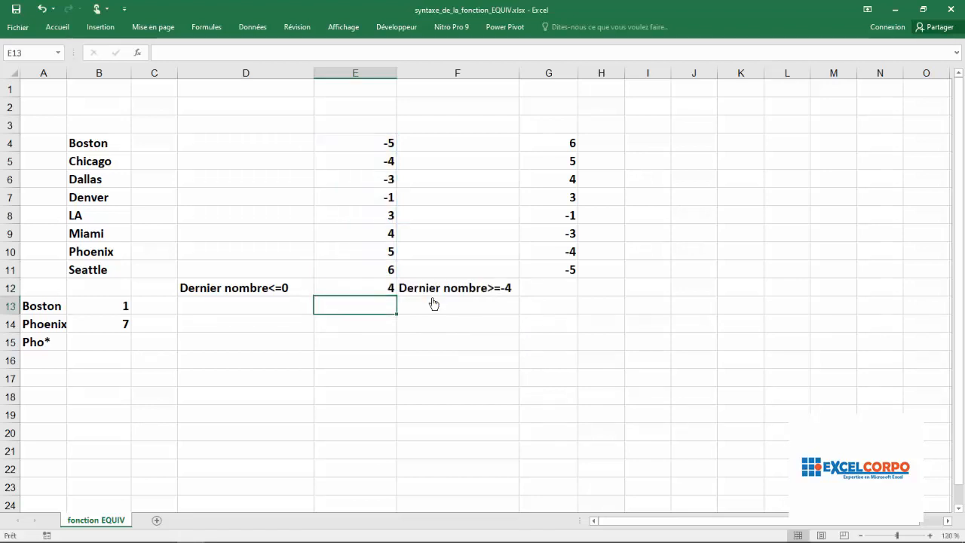
- Check the E12 result and formula against the position of the last number <=0 in E4:E11
{"action": "left_click", "coordinate": [370, 288]}
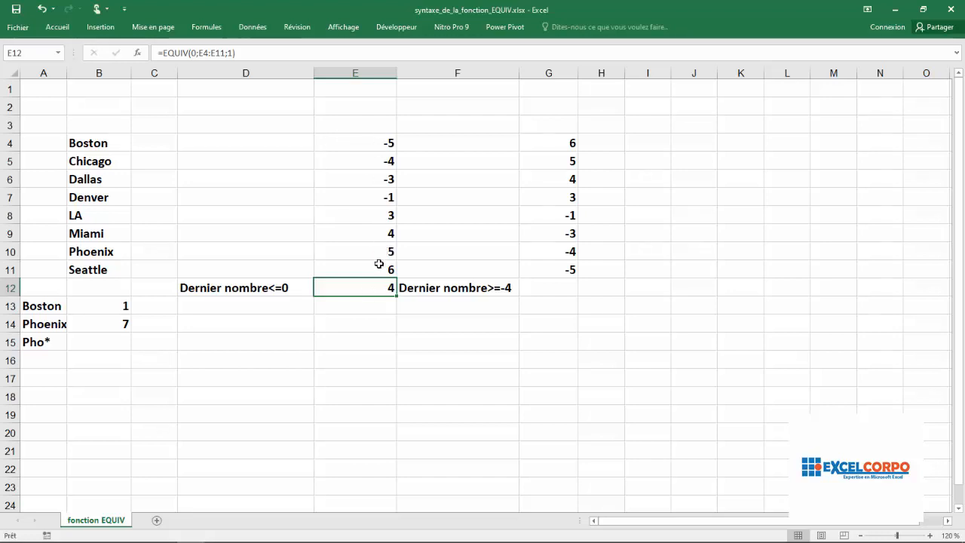
{"action": "left_click", "coordinate": [9, 197]}
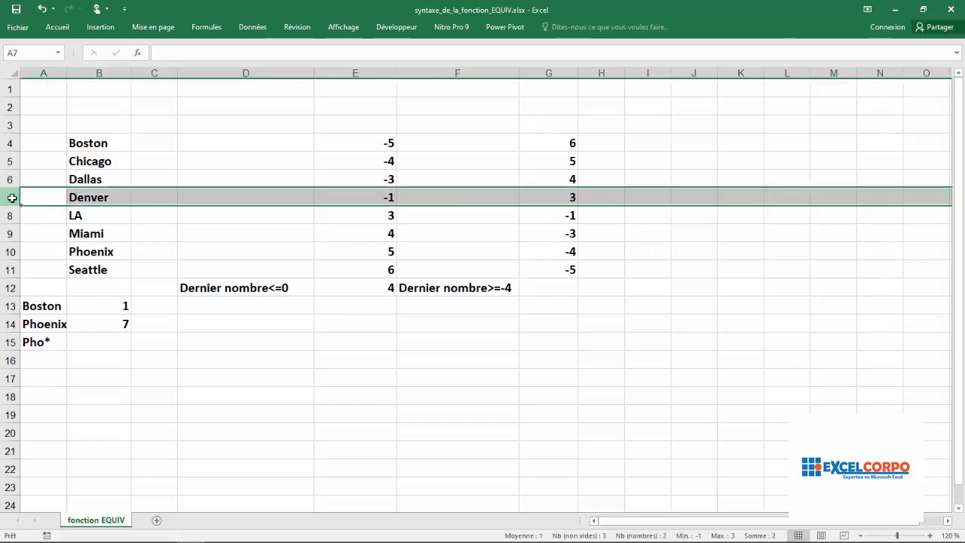
{"action": "left_click", "coordinate": [387, 195]}
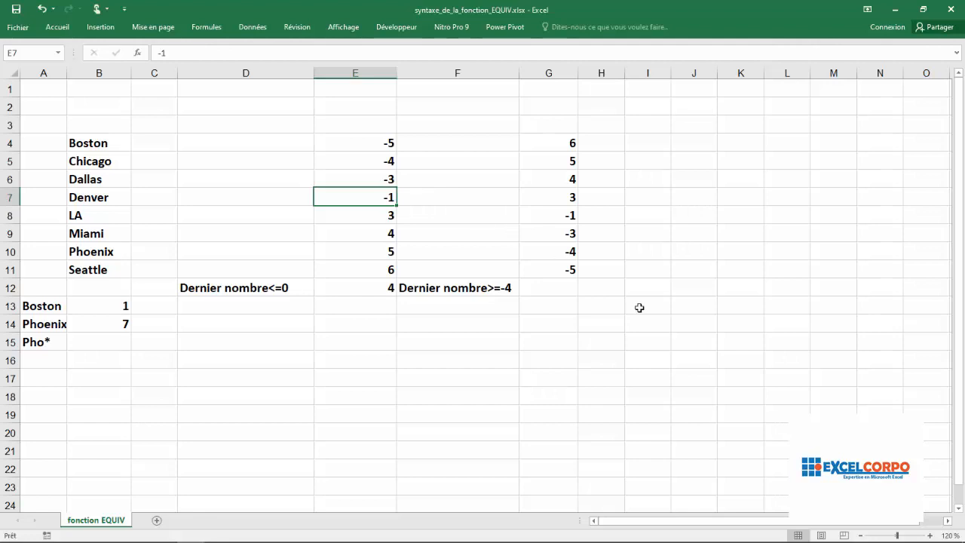
- Begin an EQUIV formula in cell G12 with -4 as the lookup value
{"action": "left_click", "coordinate": [572, 289]}
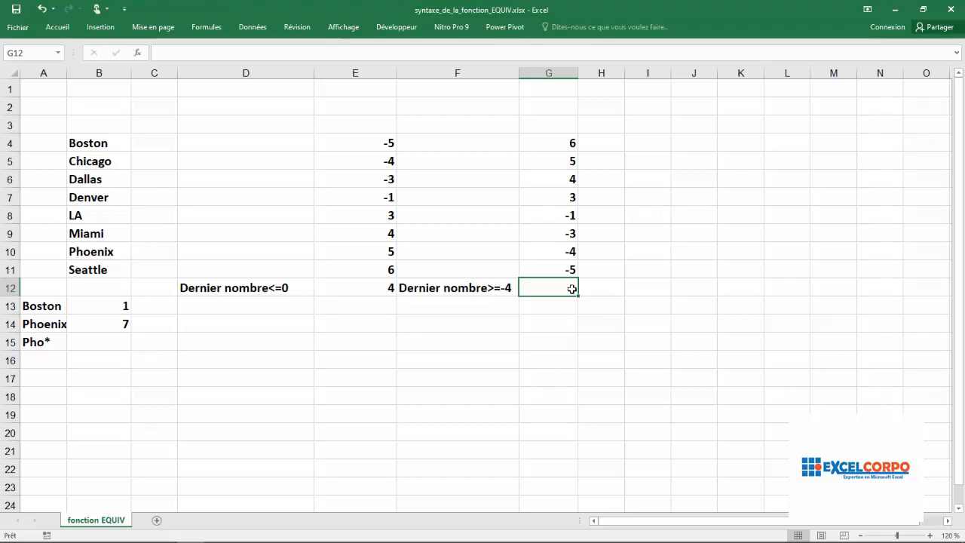
{"action": "type", "text": "=equ"}
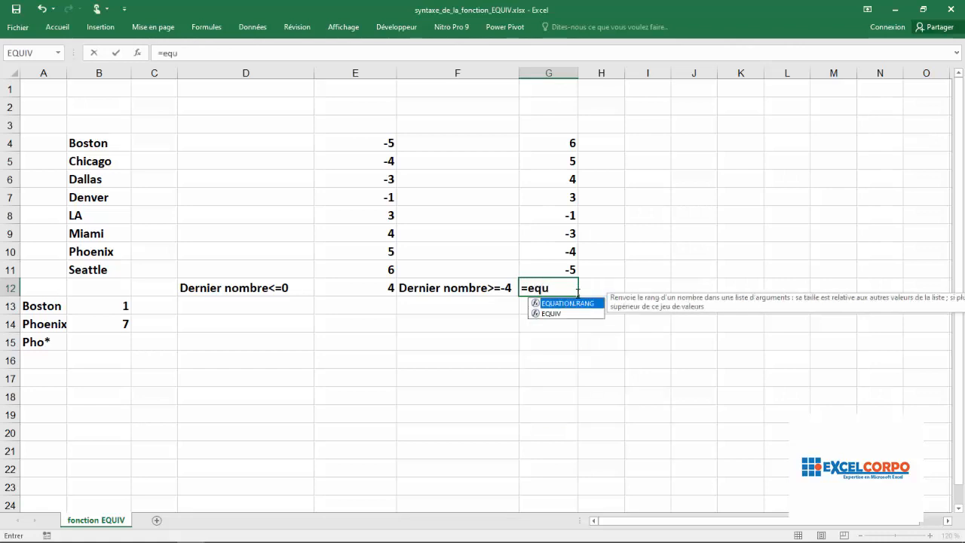
{"action": "double_click", "coordinate": [578, 314]}
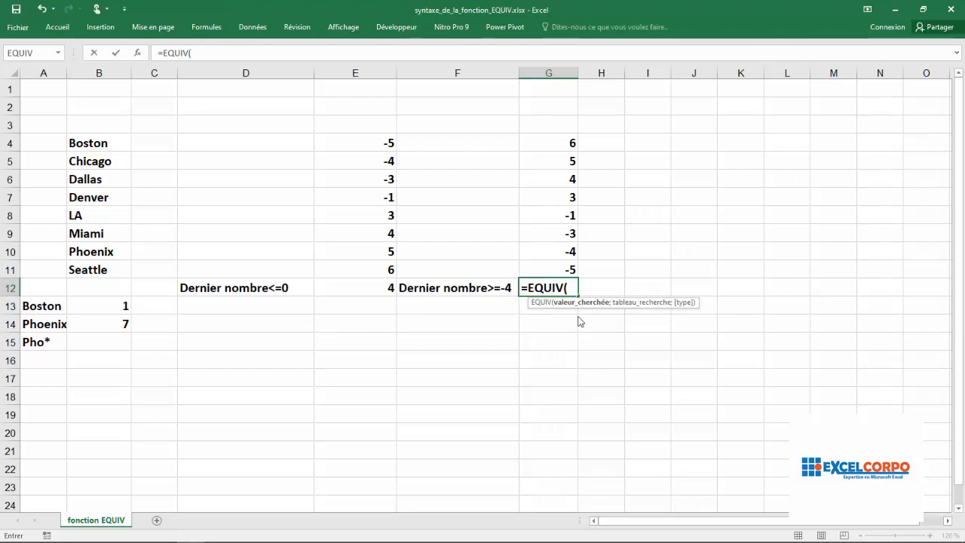
{"action": "type", "text": "-4;"}
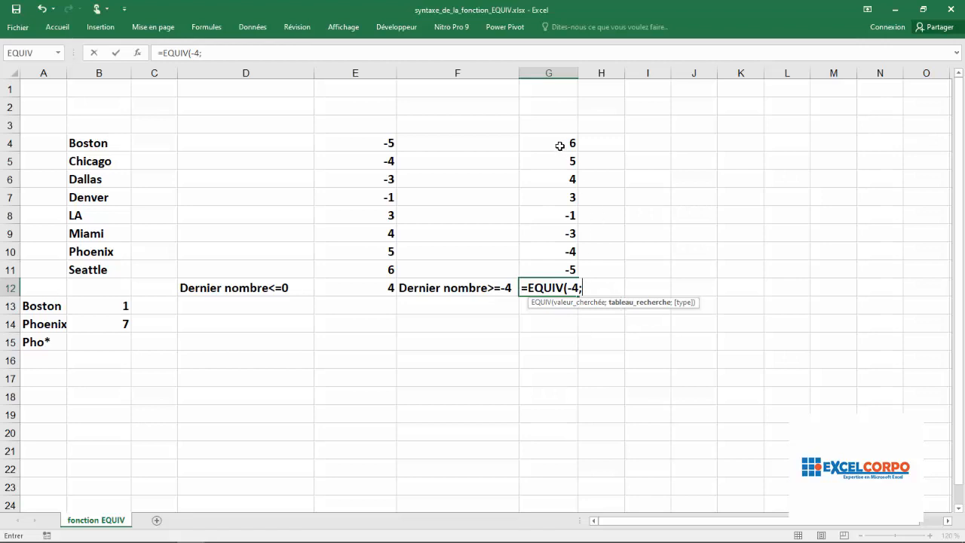
- Complete the G12 formula with lookup range G4:G11 and match type -1 (Supérieur à)
{"action": "left_click_drag", "start_coordinate": [560, 146], "coordinate": [565, 268]}
{"action": "type", "text": ";"}
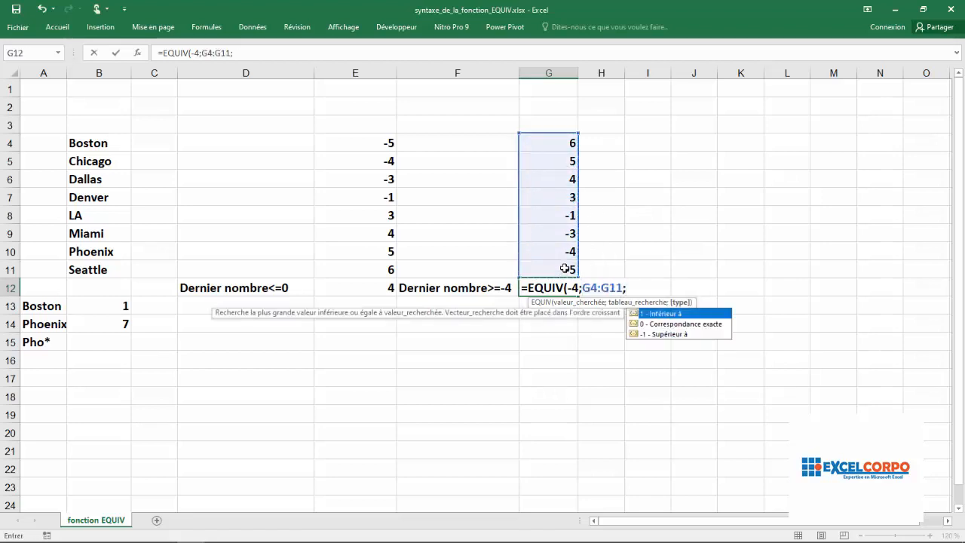
{"action": "left_click", "coordinate": [683, 336]}
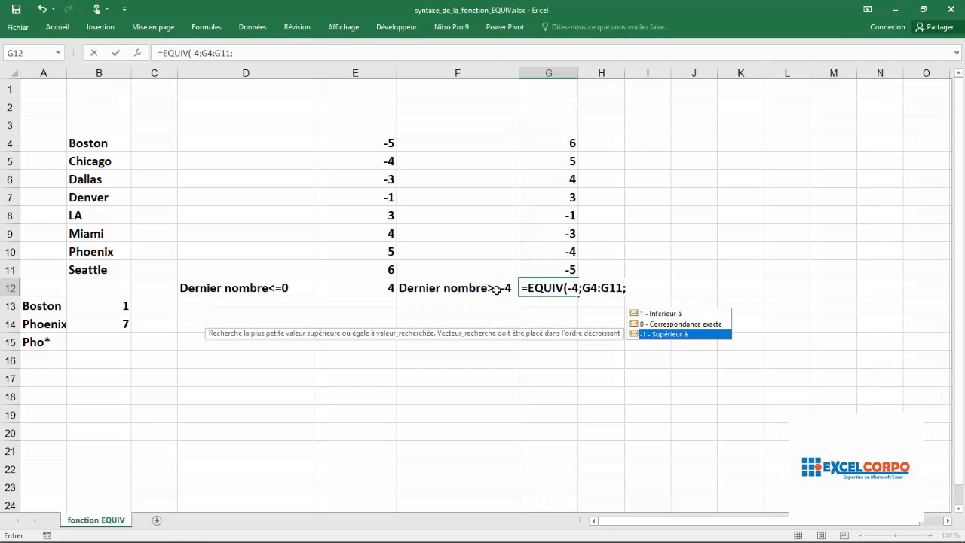
{"action": "double_click", "coordinate": [666, 334]}
{"action": "type", "text": ")"}
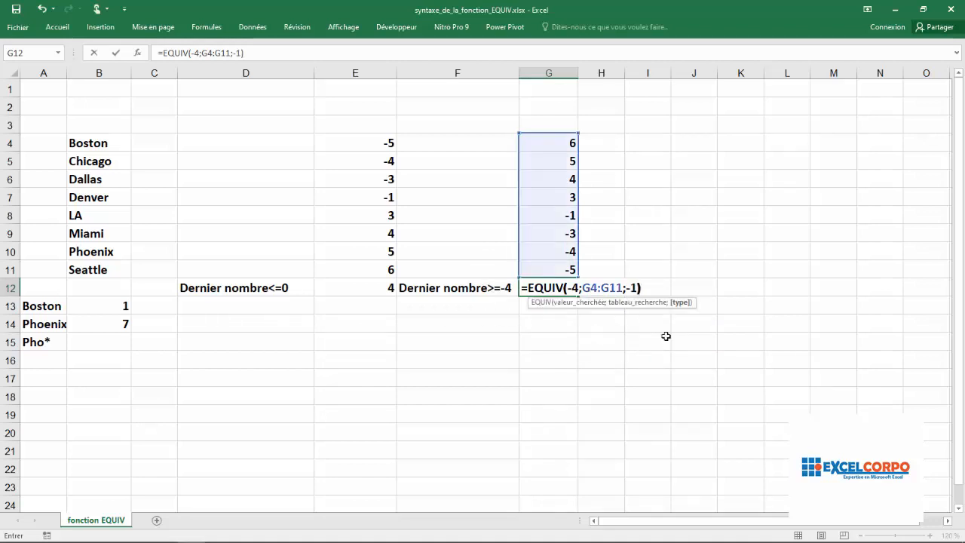
{"action": "key", "text": "Return"}
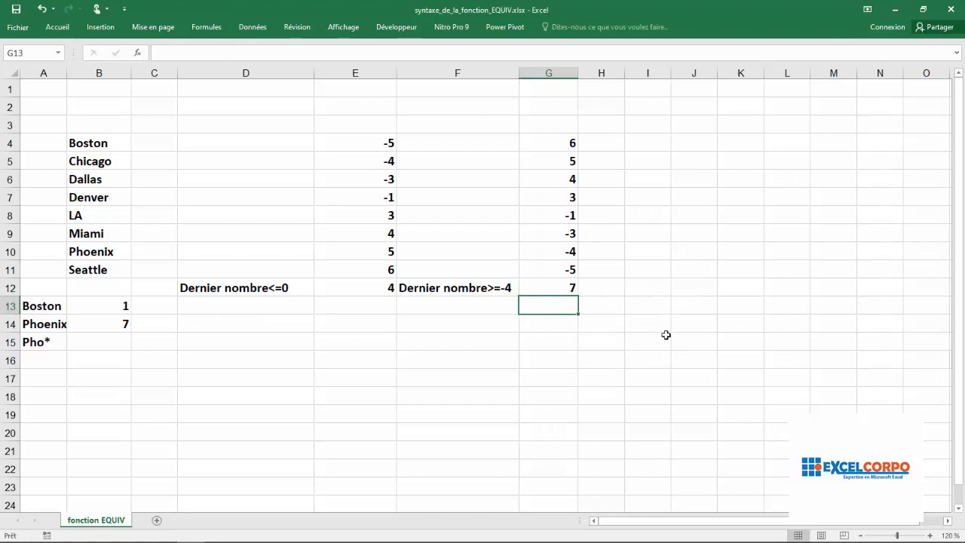
- Check the G12 result and formula against the position of the last number >=-4 in G4:G11
{"action": "left_click", "coordinate": [561, 288]}
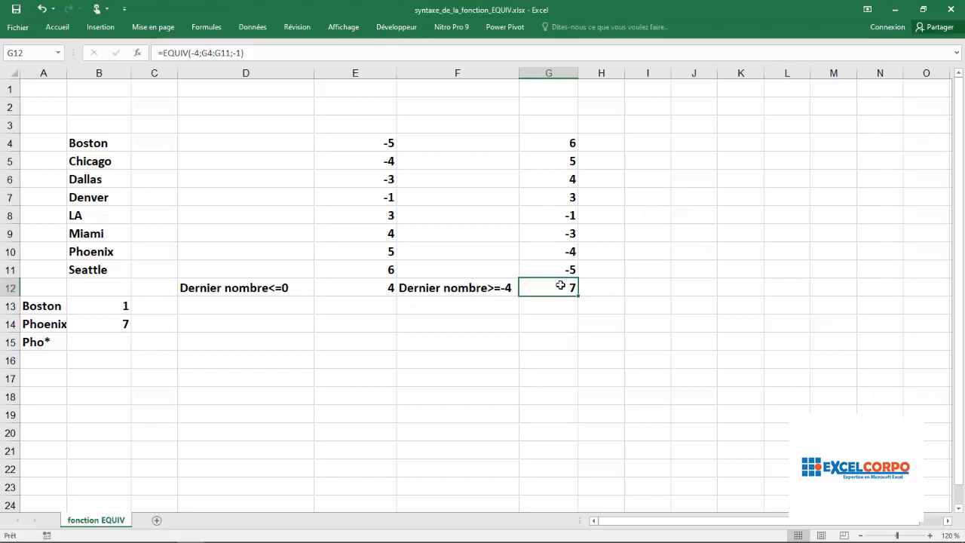
{"action": "key", "text": "alt"}
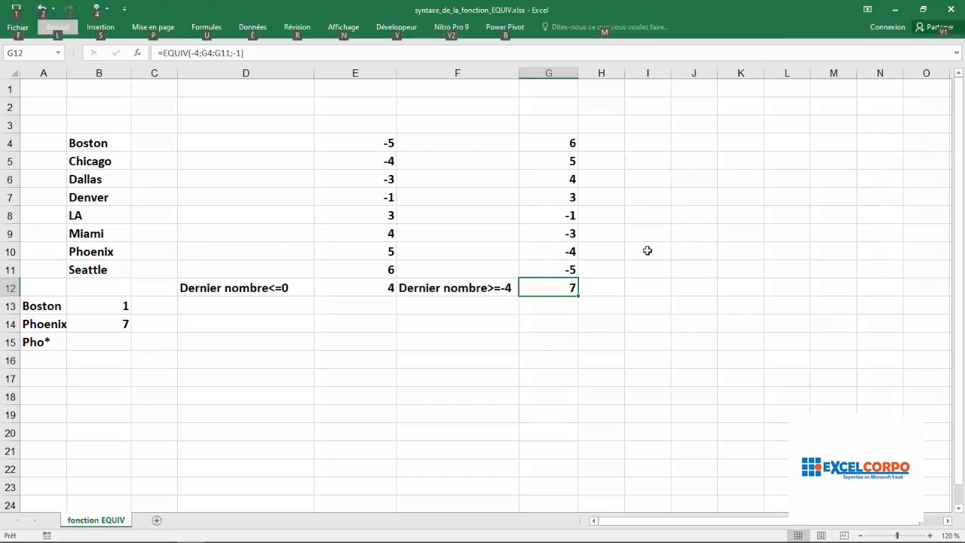
{"action": "left_click", "coordinate": [576, 250]}
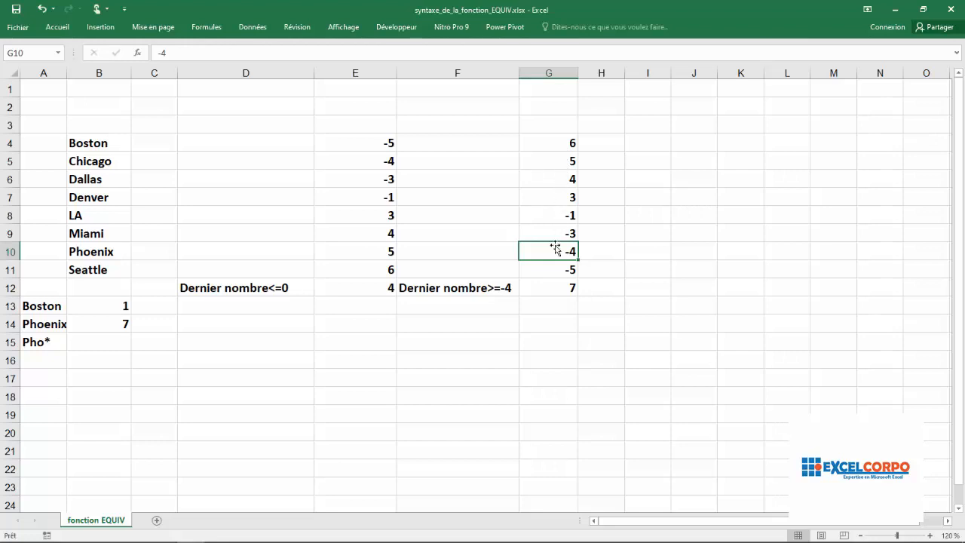
{"action": "left_click", "coordinate": [560, 287]}
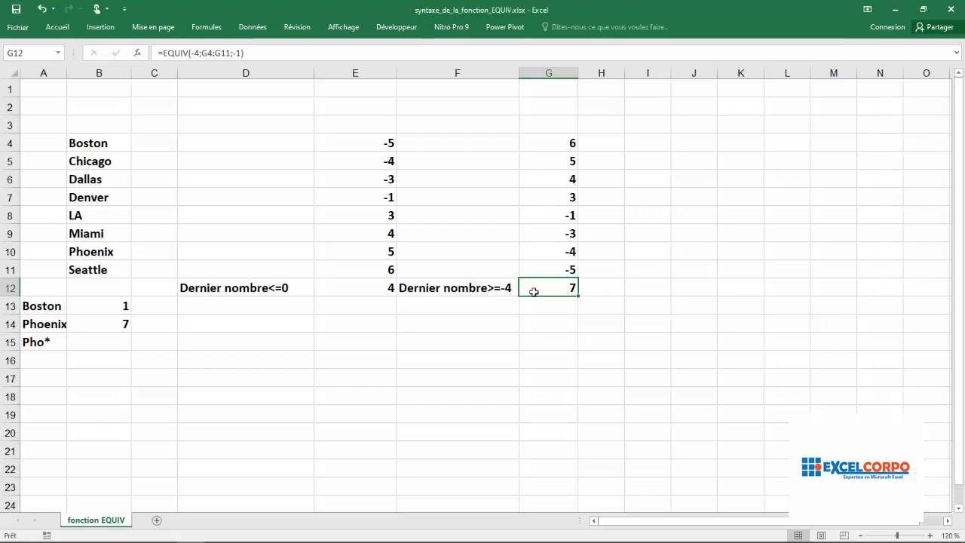
- Begin an EQUIV formula in cell B15 with the wildcard text "Pho*" as the lookup value
{"action": "left_click", "coordinate": [114, 342]}
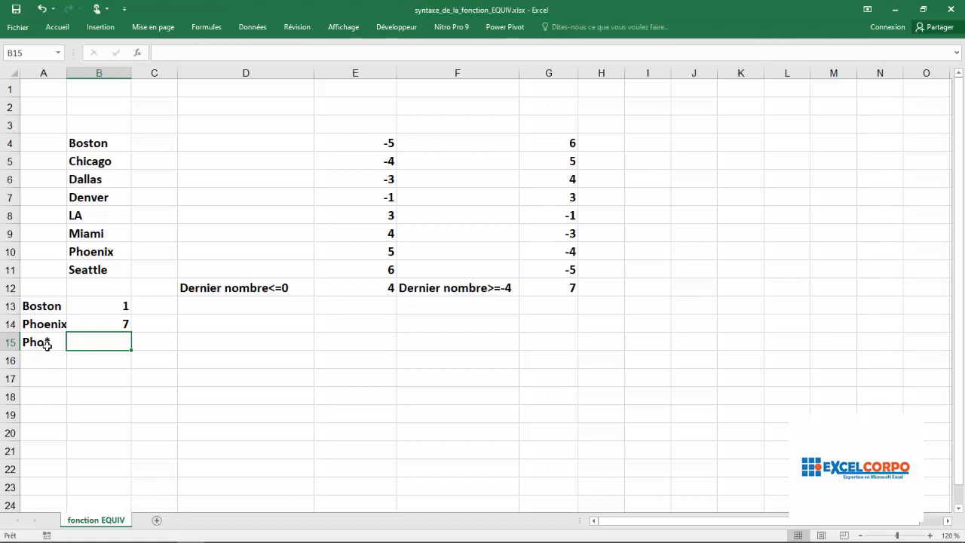
{"action": "type", "text": "=eq"}
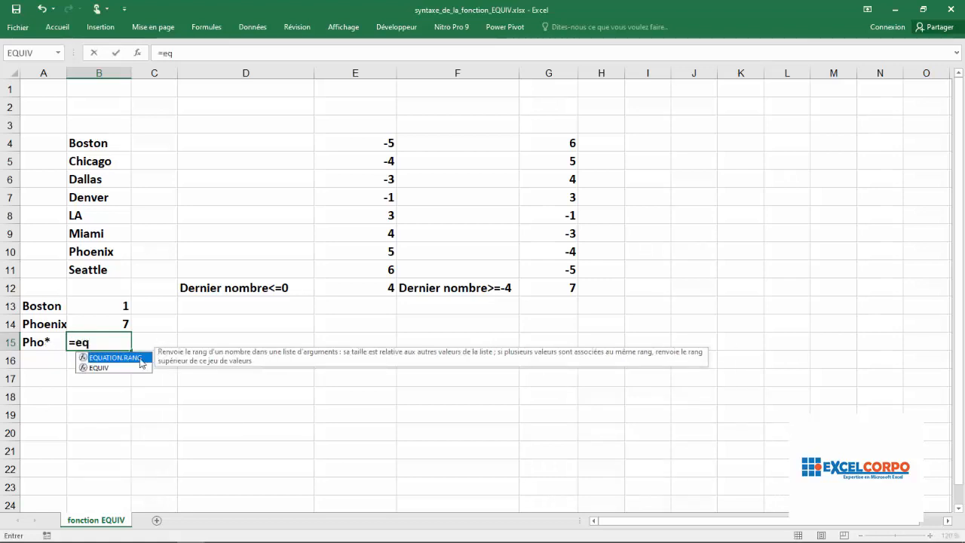
{"action": "double_click", "coordinate": [103, 366]}
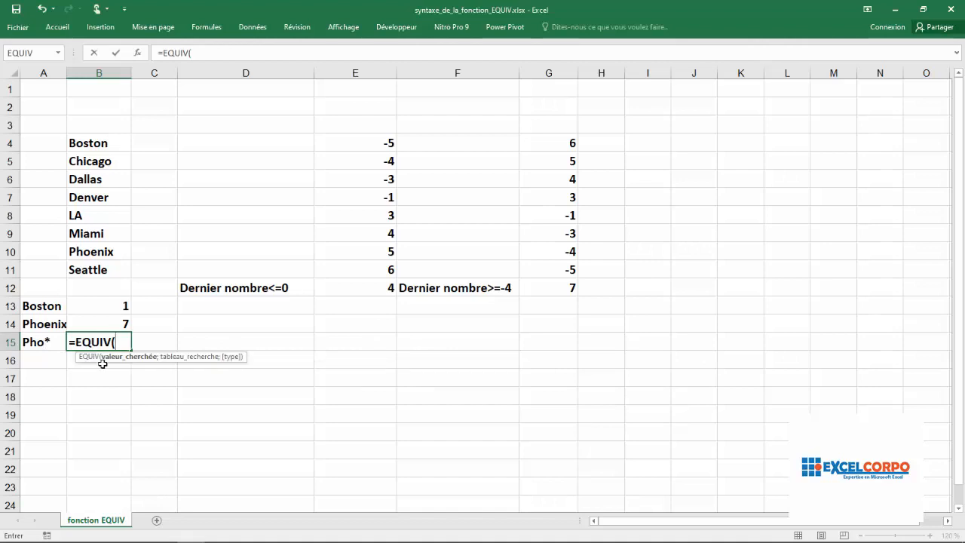
{"action": "type", "text": "\""}
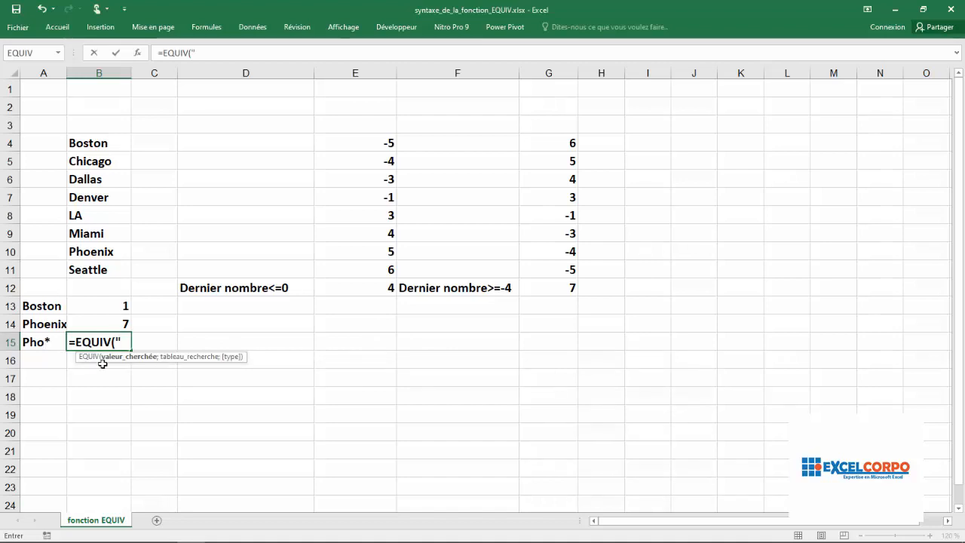
{"action": "type", "text": "Pho"}
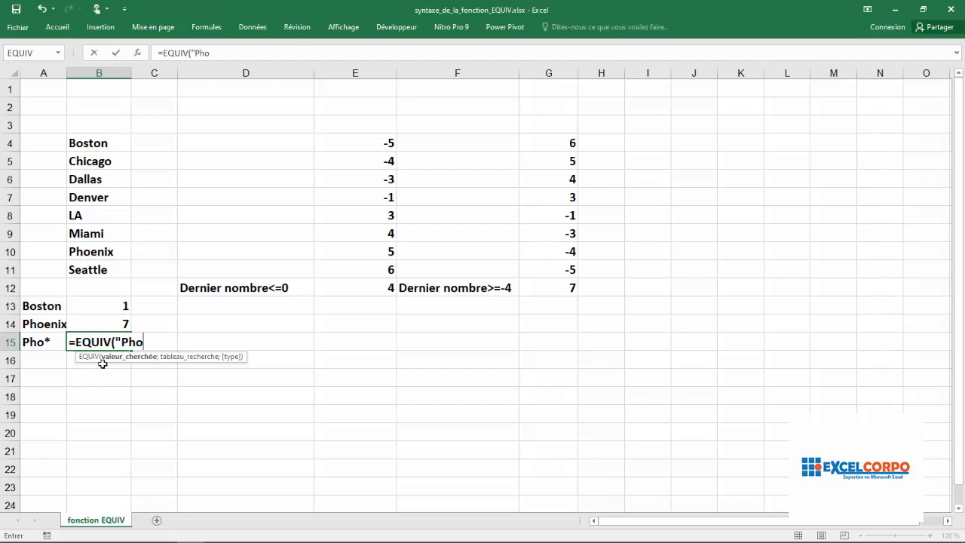
{"action": "type", "text": "*"}
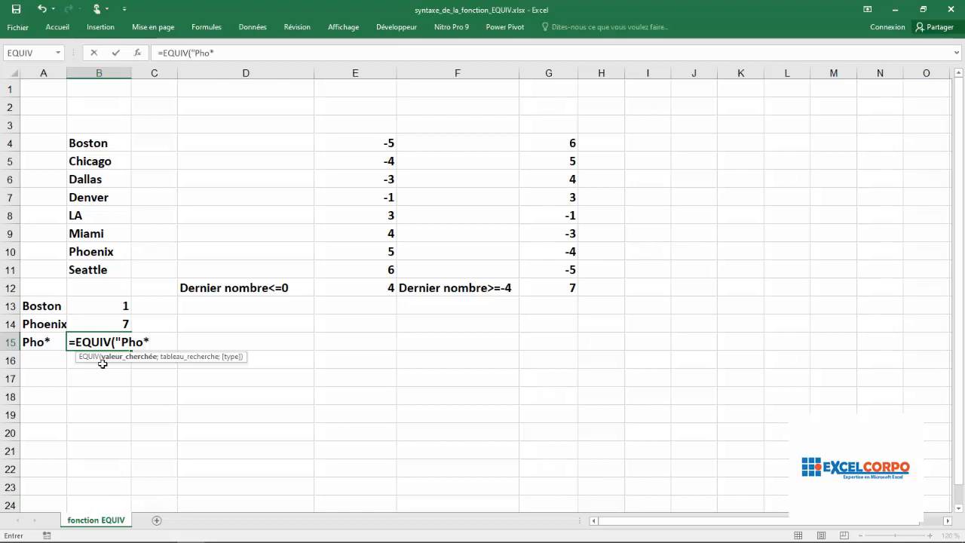
{"action": "type", "text": "\";"}
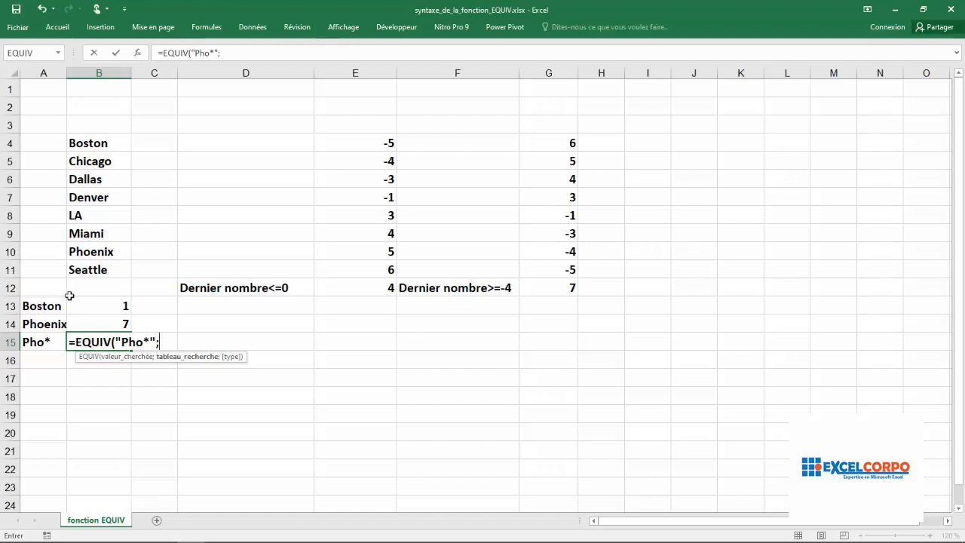
- Complete the B15 formula with the city list B4:B11 and match type 0 (Correspondance exacte)
{"action": "left_click_drag", "start_coordinate": [110, 141], "coordinate": [109, 270]}
{"action": "type", "text": ";"}
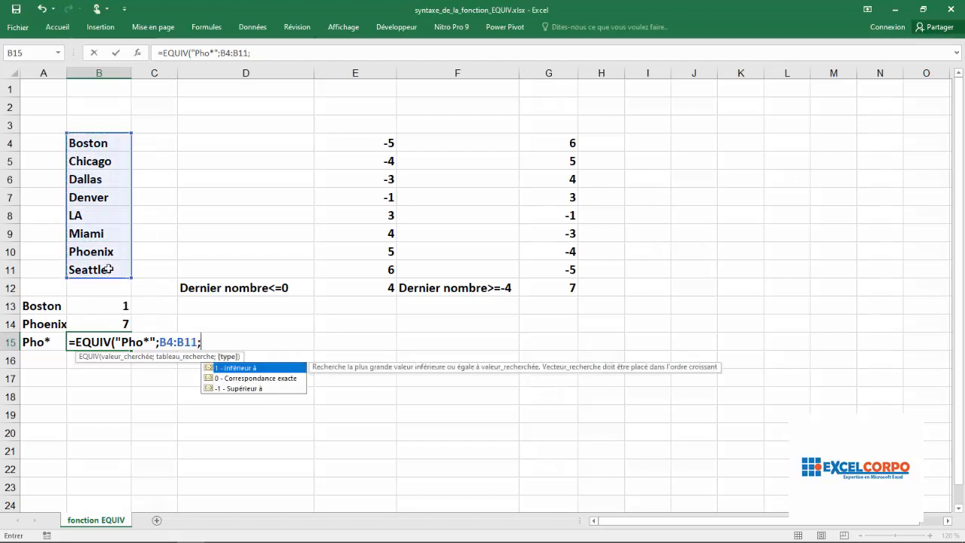
{"action": "double_click", "coordinate": [241, 384]}
{"action": "left_click", "coordinate": [236, 379]}
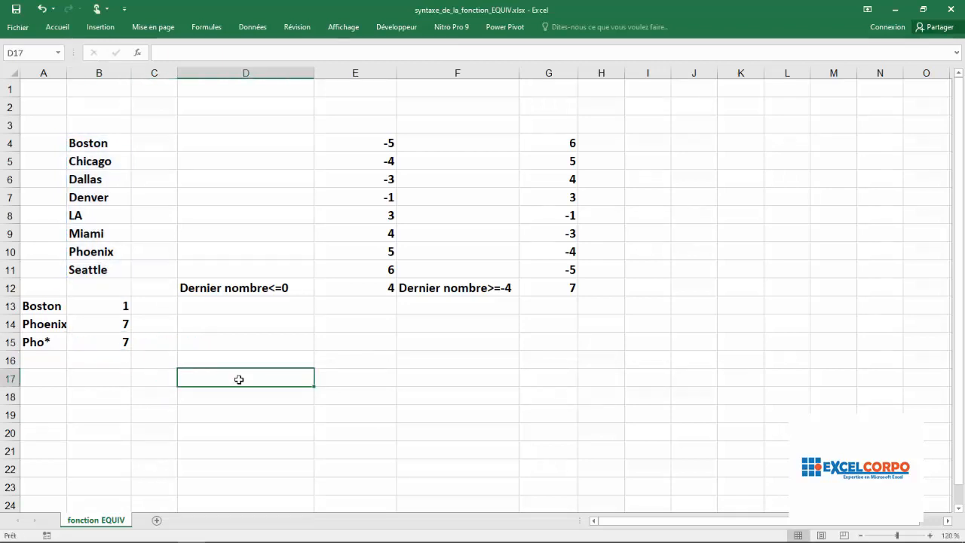
- Review the B15 formula, examining its match type and the "Pho*" wildcard argument without changing it
{"action": "left_click", "coordinate": [125, 343]}
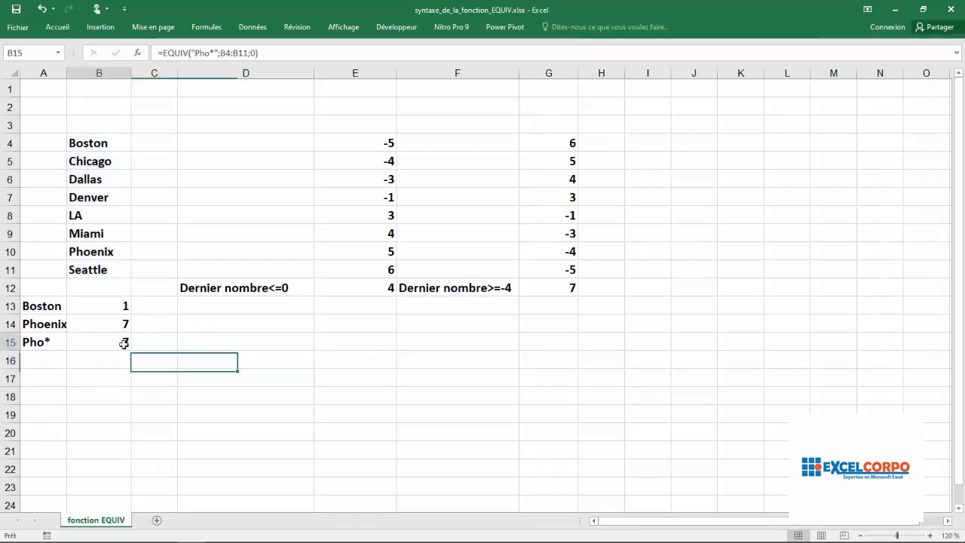
{"action": "left_click", "coordinate": [254, 52]}
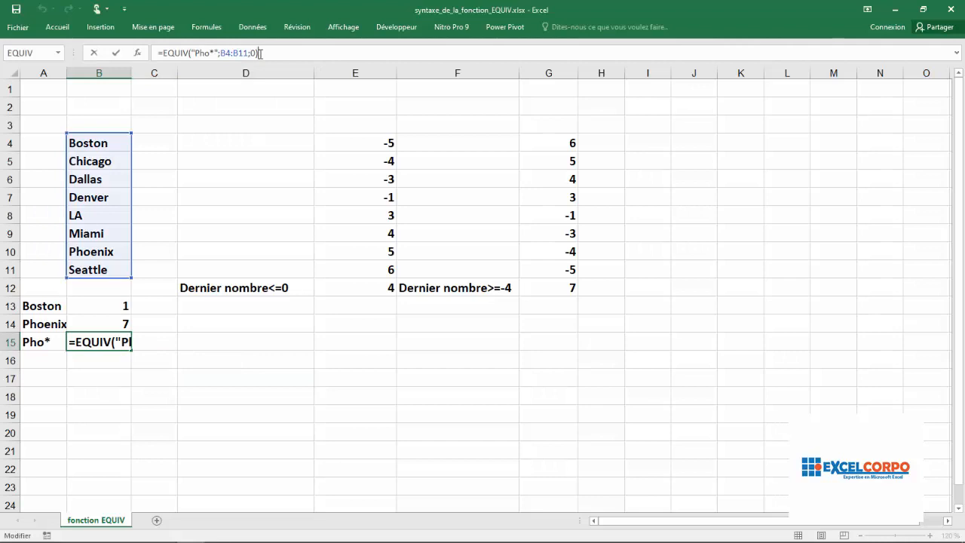
{"action": "key", "text": "Return"}
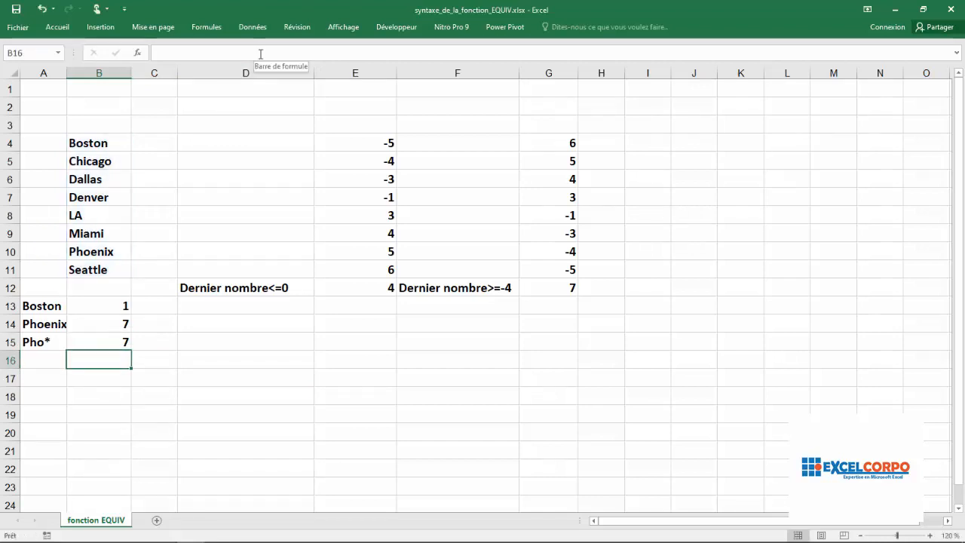
{"action": "left_click", "coordinate": [115, 340]}
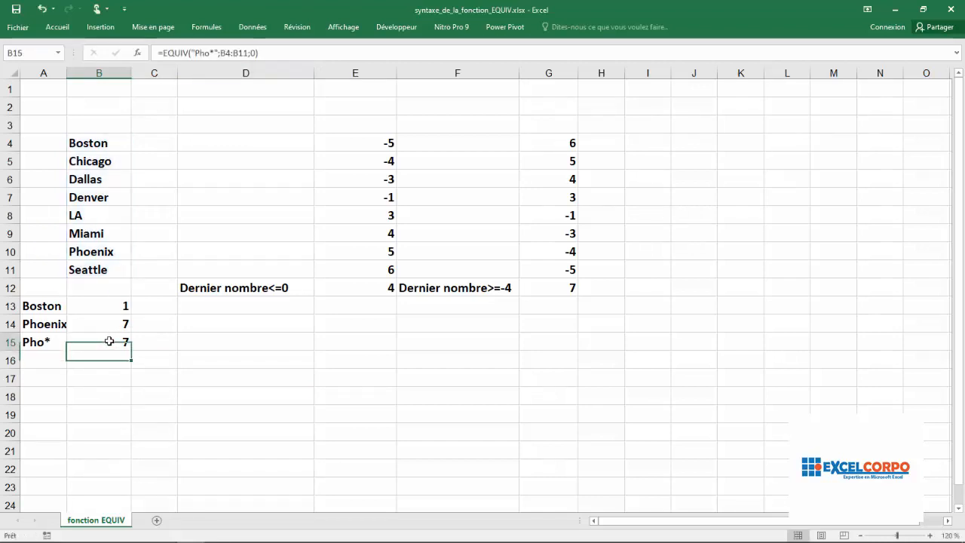
{"action": "left_click", "coordinate": [212, 53]}
{"action": "left_click_drag", "start_coordinate": [211, 52], "coordinate": [195, 52]}
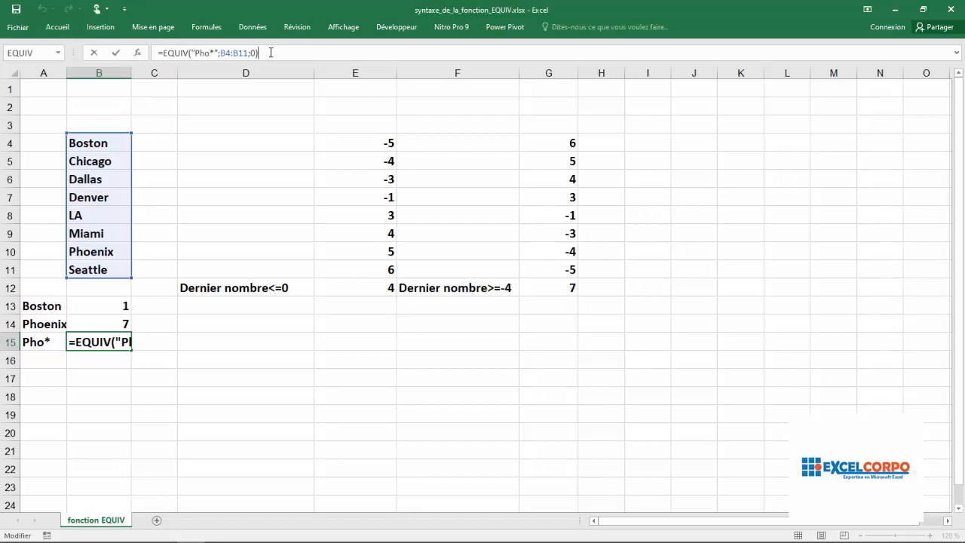
{"action": "key", "text": "Return"}
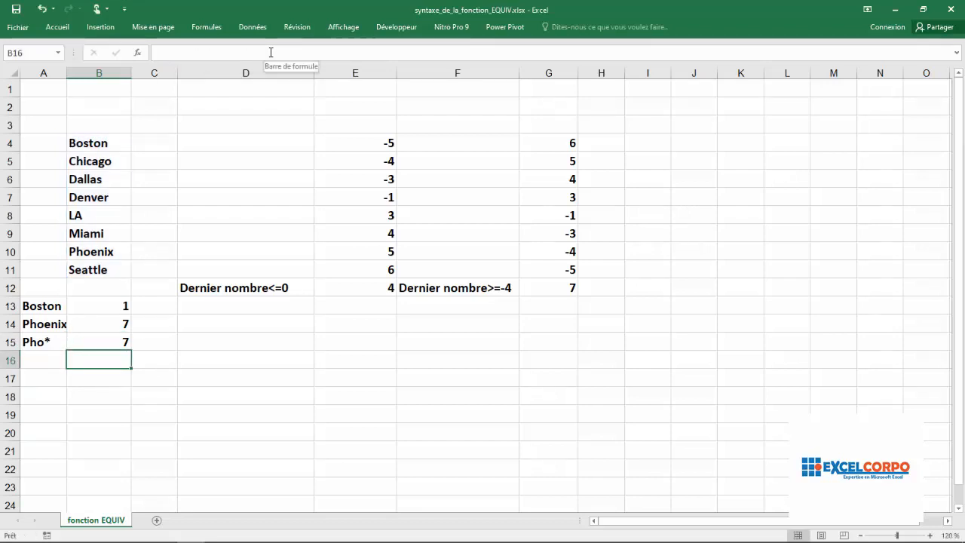